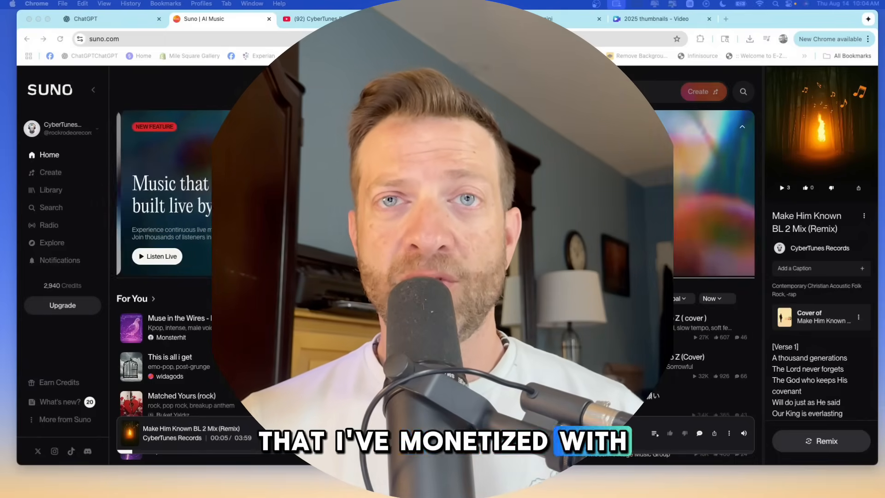
# Open the song creation page in Suno.
pyautogui.click(219, 21)
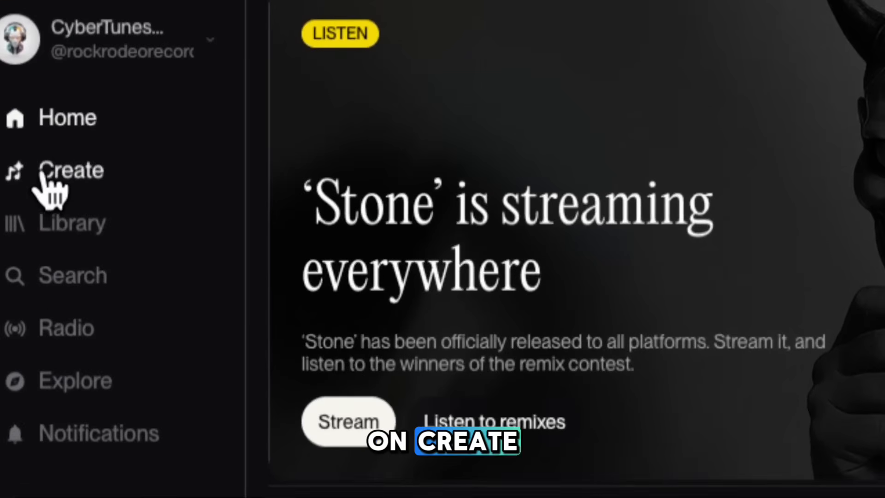
pyautogui.click(45, 175)
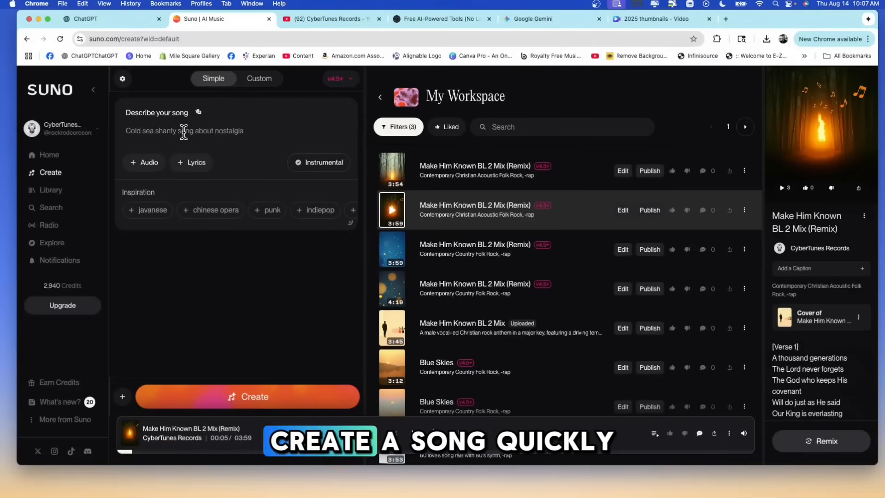
pyautogui.click(183, 133)
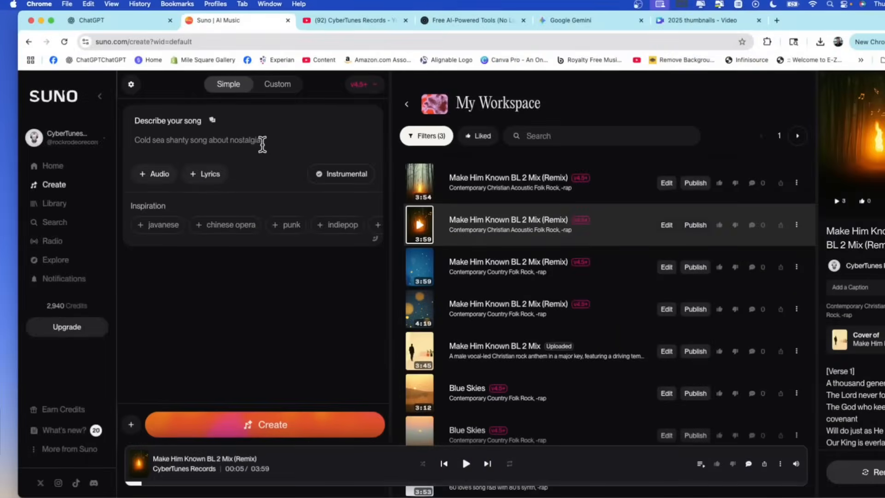
pyautogui.write('fdsa')
pyautogui.press('BackSpace')
pyautogui.press('BackSpace')
pyautogui.press('BackSpace')
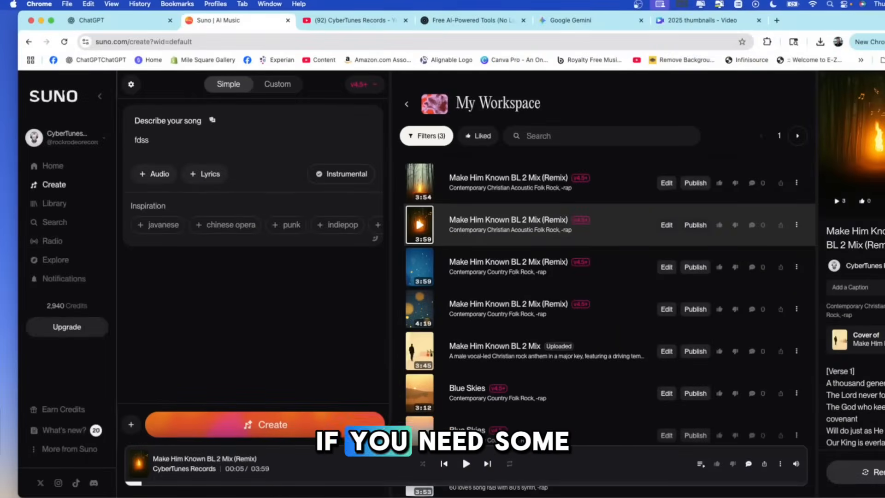
pyautogui.press('BackSpace')
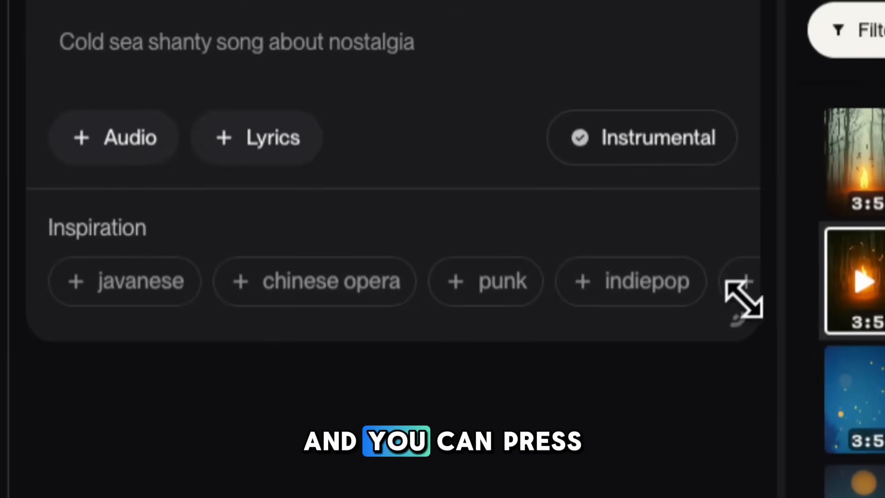
# Try the inspiration tags pop rock and experimental electronic in the song description, and clear the description.
pyautogui.click(747, 293)
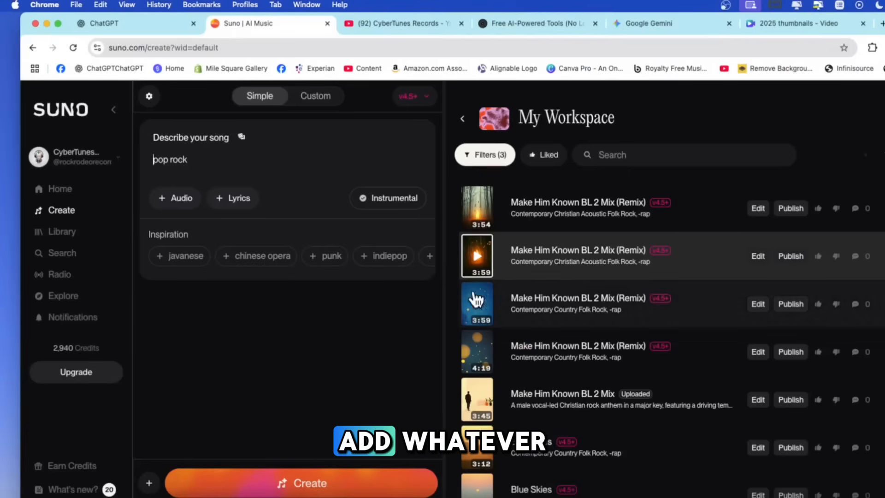
pyautogui.moveTo(220, 161); pyautogui.dragTo(153, 160)
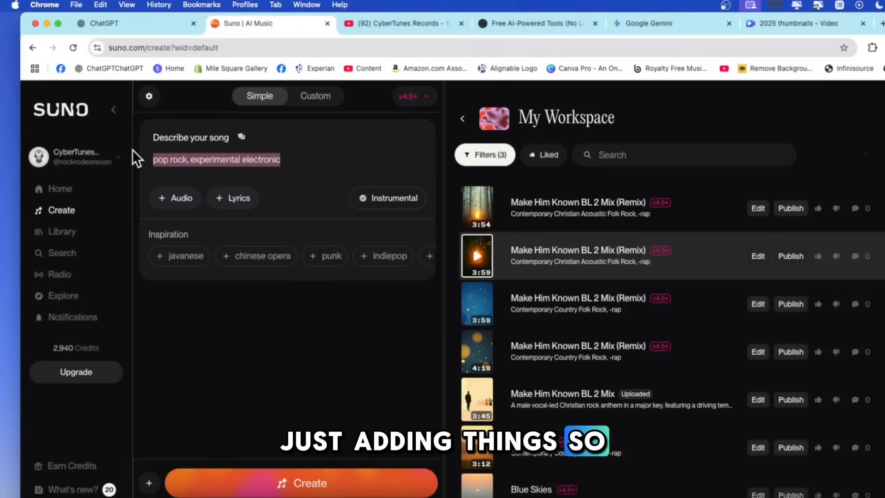
pyautogui.press('BackSpace')
# Try the inspiration tags indiepop, punk, chinese opera, javanese, surf rock, relaxed tempo and unconventional in the song description, and clear them.
pyautogui.click(389, 259)
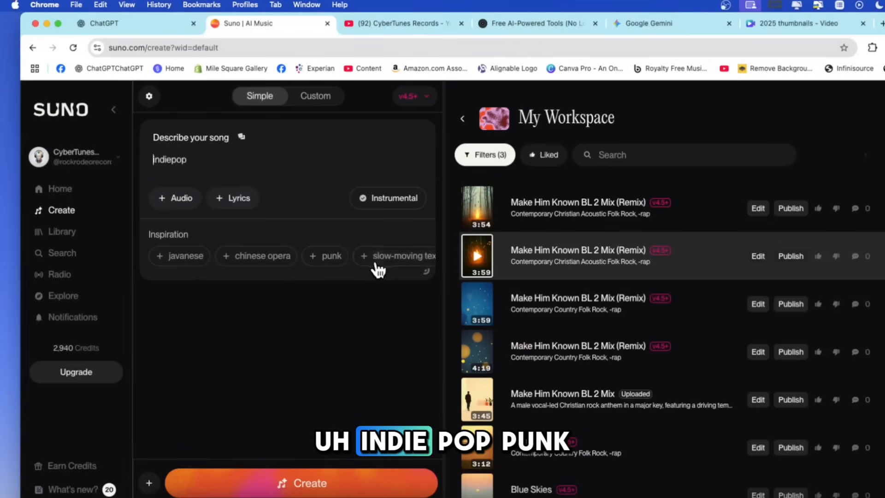
pyautogui.click(326, 257)
pyautogui.click(258, 256)
pyautogui.click(209, 258)
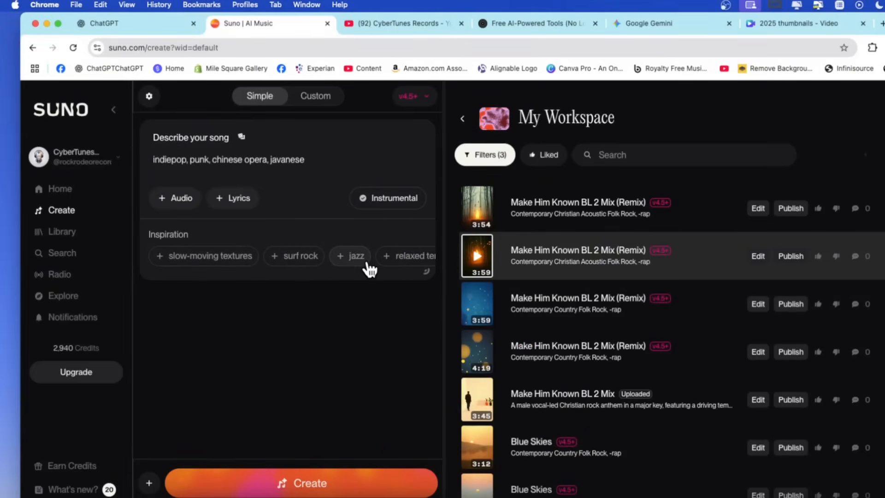
pyautogui.click(294, 257)
pyautogui.click(341, 260)
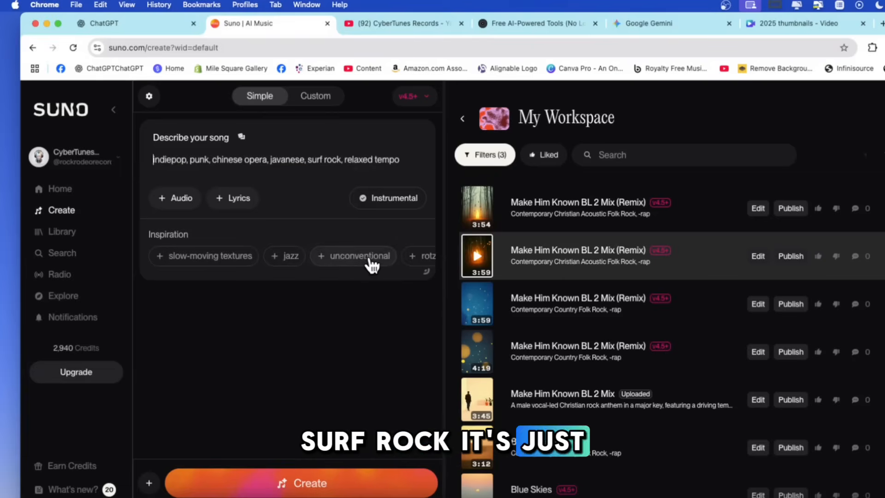
pyautogui.click(370, 261)
pyautogui.moveTo(266, 172); pyautogui.dragTo(152, 158)
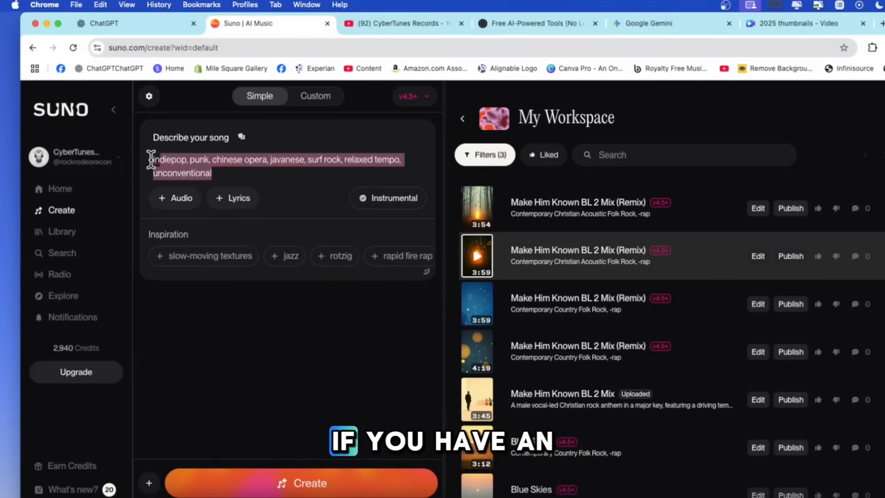
pyautogui.press('BackSpace')
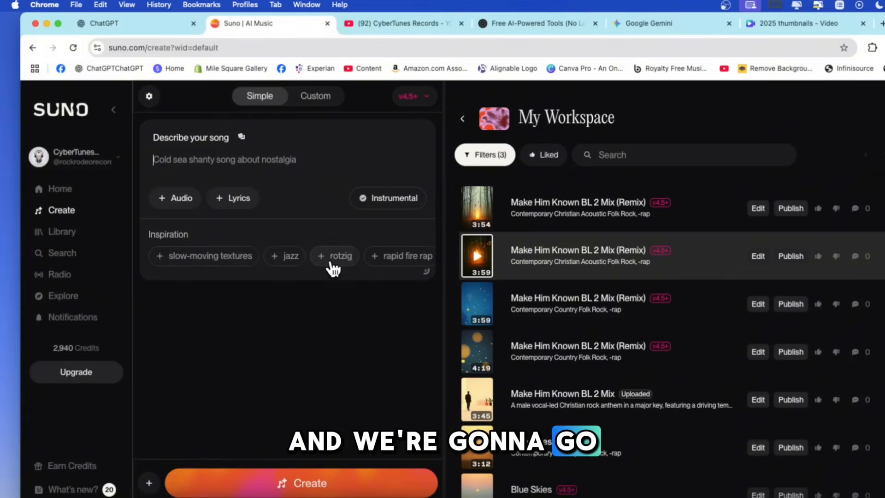
# Add the inspiration tags rich melody and jazz to the song description.
pyautogui.hscroll(2, 292, 263)
pyautogui.click(292, 263)
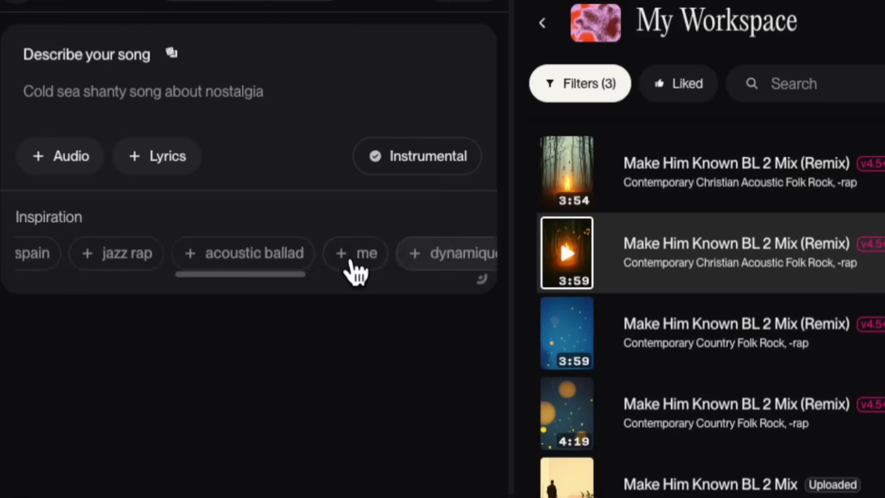
pyautogui.hscroll(5, 395, 256)
pyautogui.click(394, 258)
pyautogui.hscroll(-10, 409, 263)
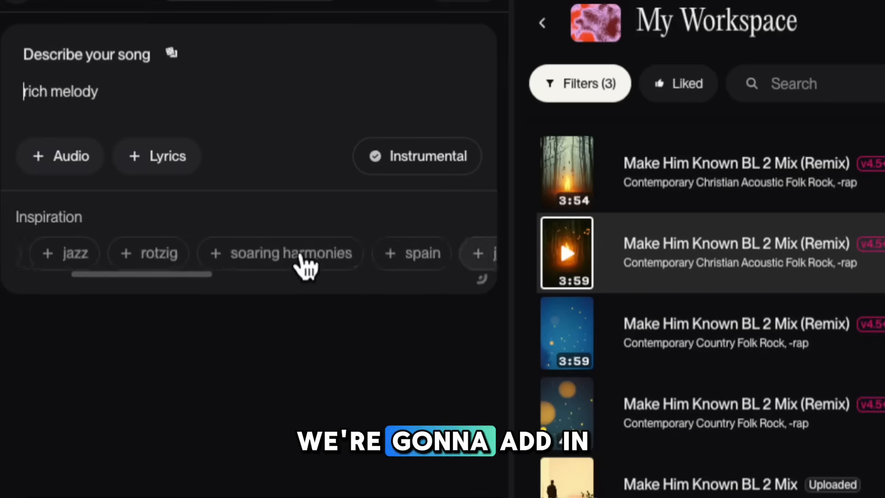
pyautogui.hscroll(5, 306, 264)
pyautogui.hscroll(-8, 305, 264)
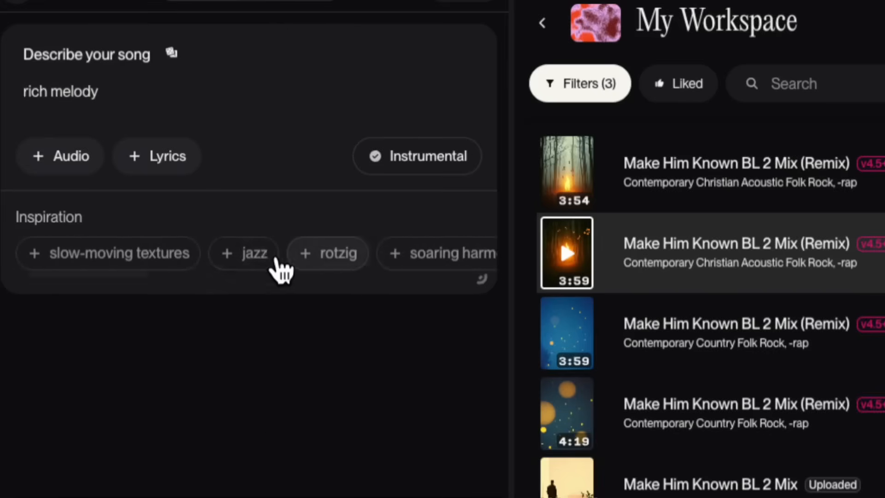
pyautogui.click(275, 261)
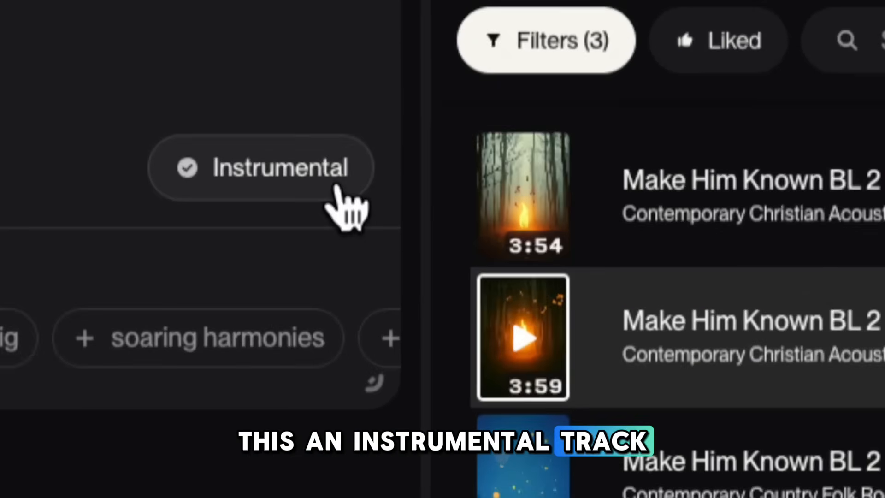
# Try out the instrumental, audio and lyrics options of the song description, and return to simple mode without using them.
pyautogui.click(305, 169)
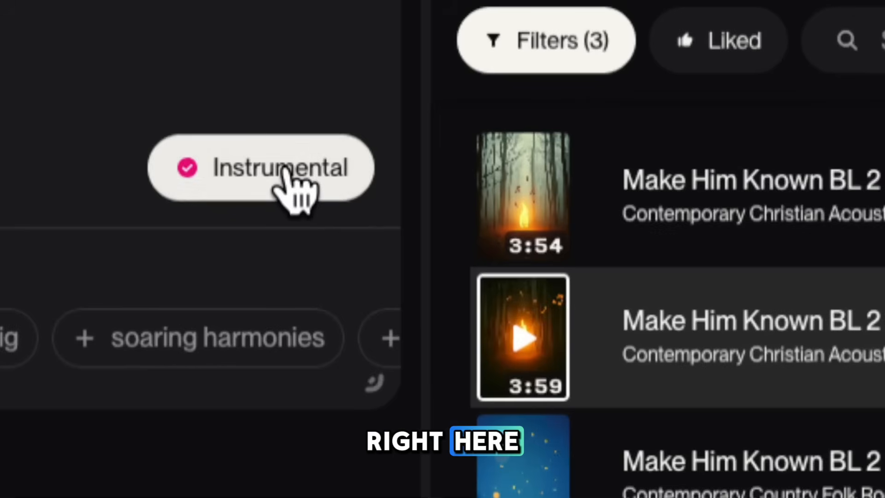
pyautogui.click(284, 170)
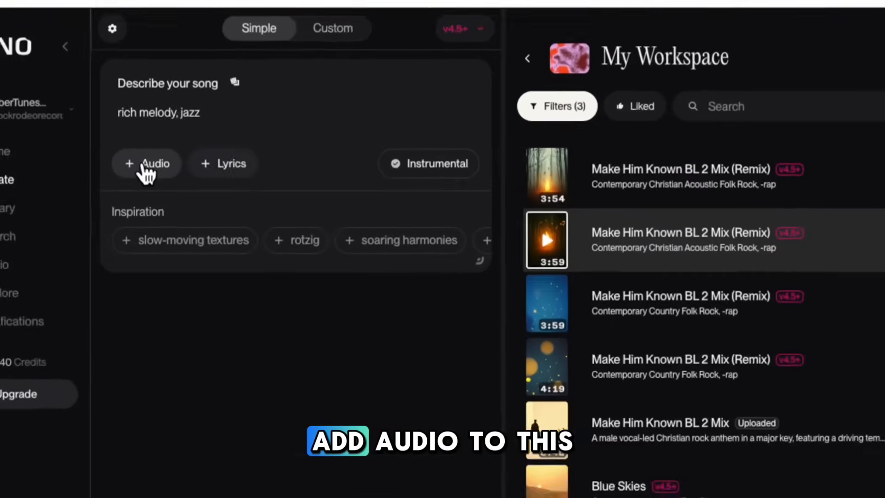
pyautogui.click(144, 171)
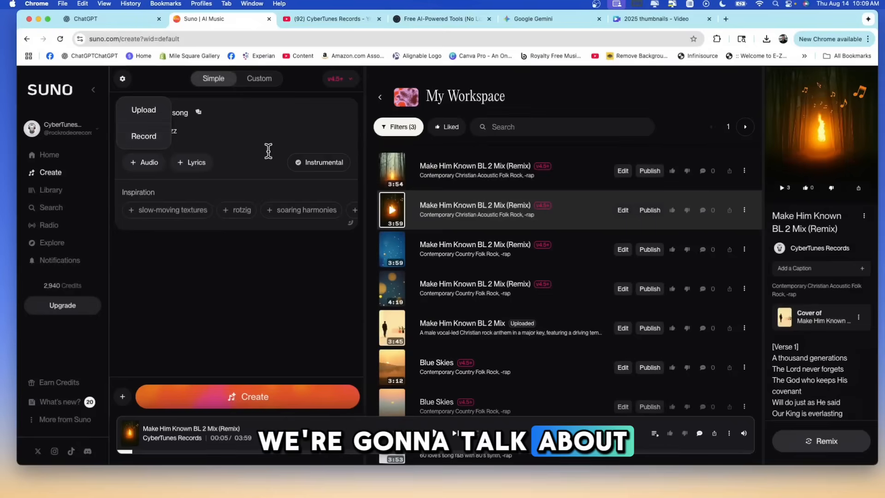
pyautogui.click(251, 143)
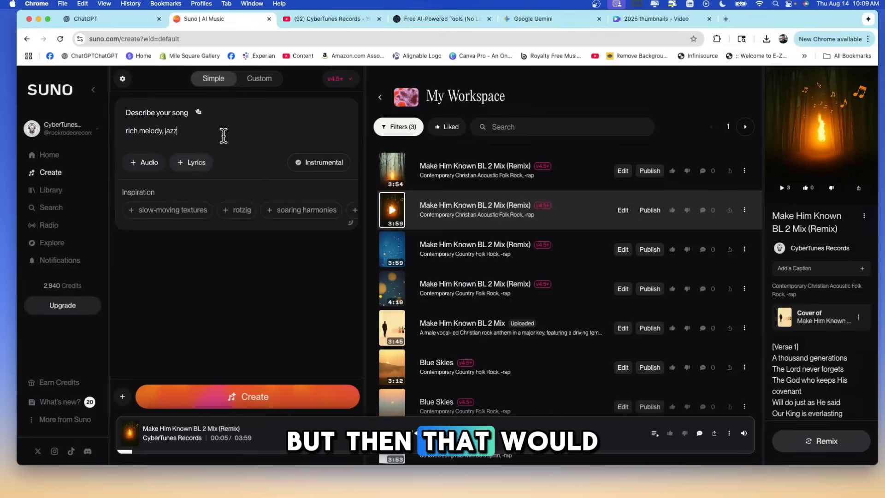
pyautogui.click(201, 166)
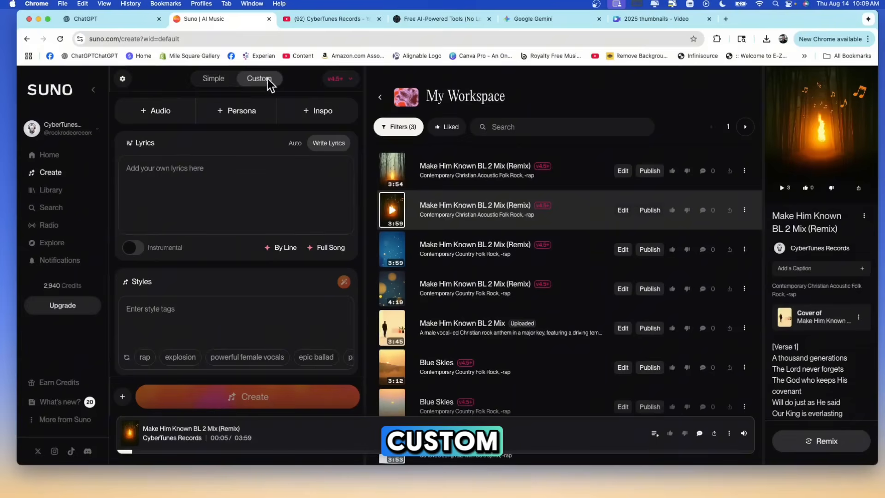
pyautogui.click(223, 80)
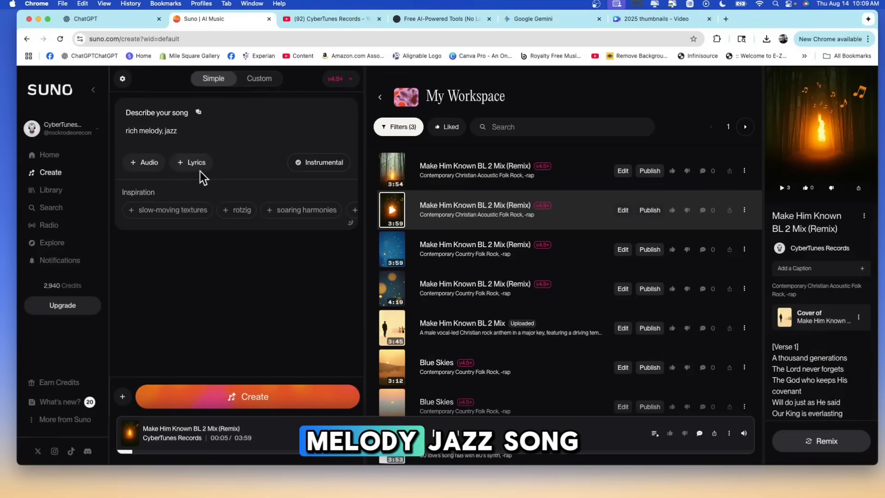
# Generate the song from the rich melody, jazz description and preview both resulting versions briefly.
pyautogui.click(249, 399)
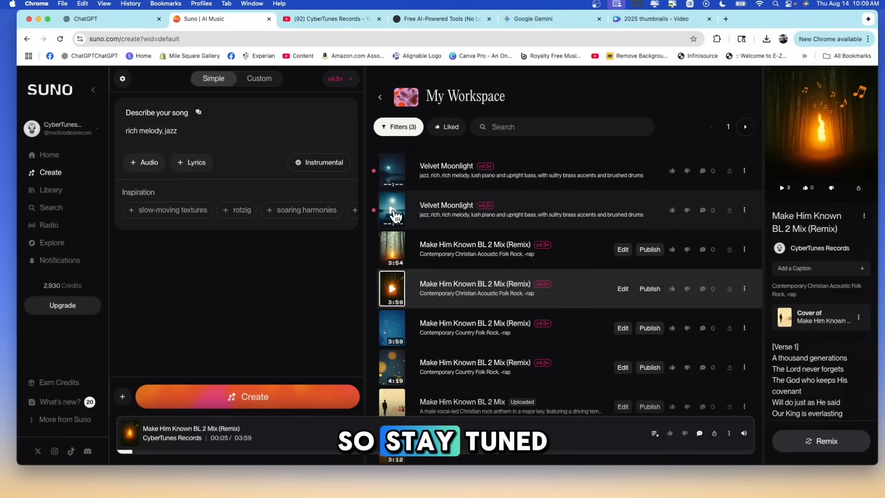
pyautogui.click(395, 215)
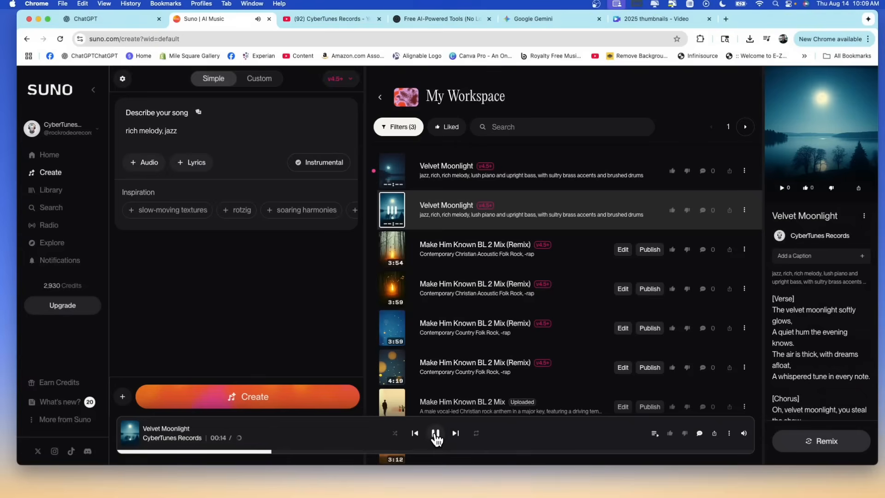
pyautogui.click(436, 433)
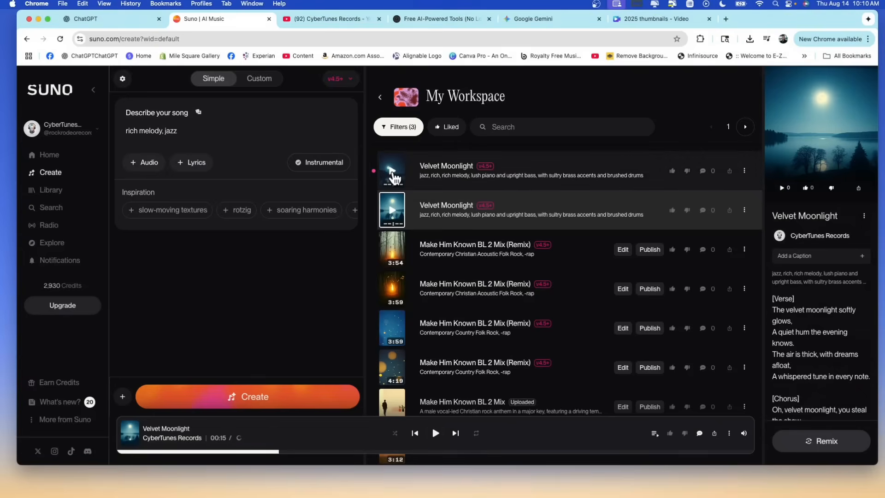
pyautogui.click(392, 171)
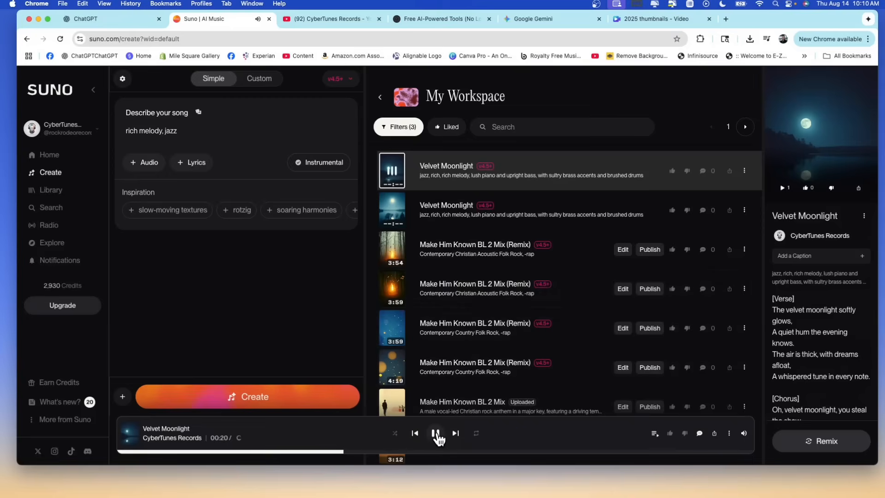
pyautogui.click(435, 434)
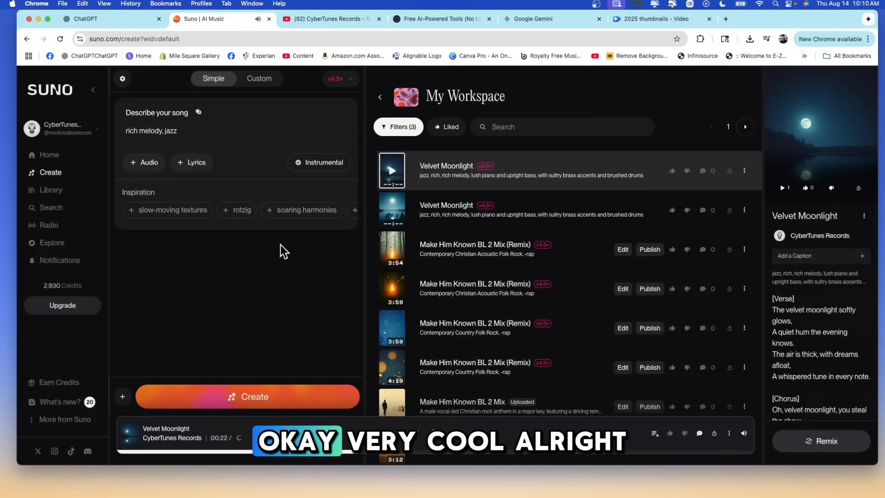
# Clear the song description and switch song creation to custom mode.
pyautogui.moveTo(231, 134); pyautogui.dragTo(126, 131)
pyautogui.write('r')
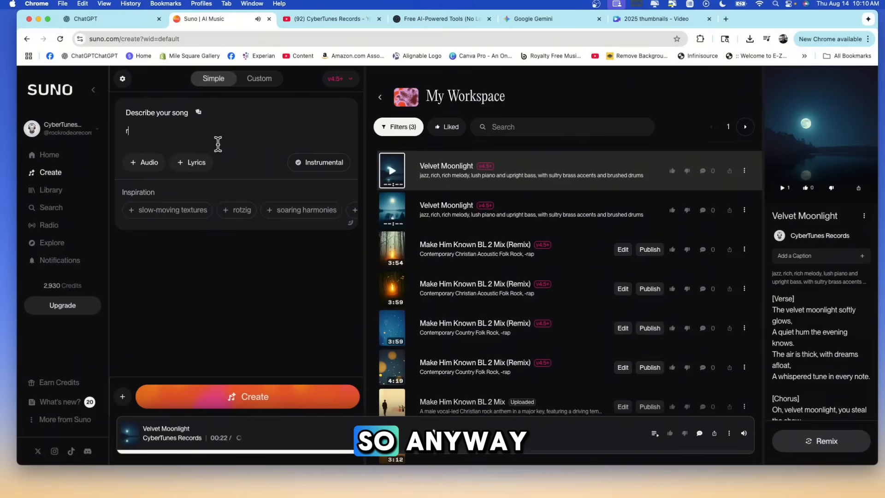
pyautogui.press('BackSpace')
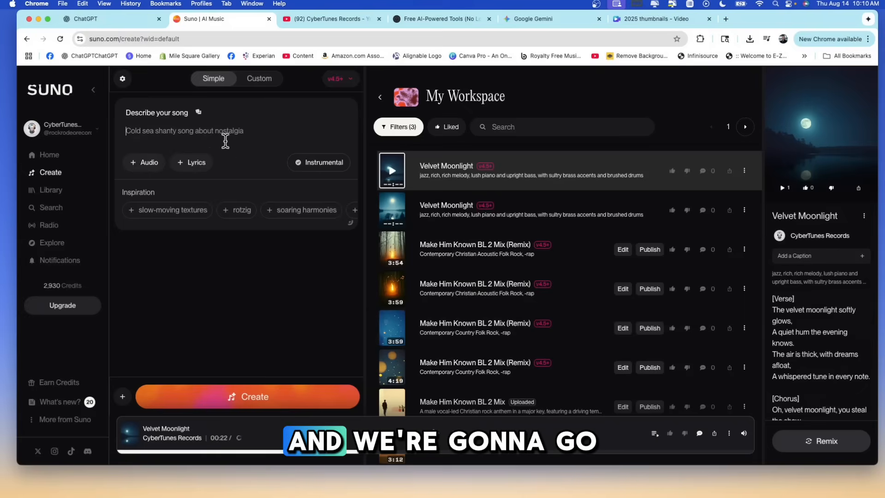
pyautogui.click(262, 81)
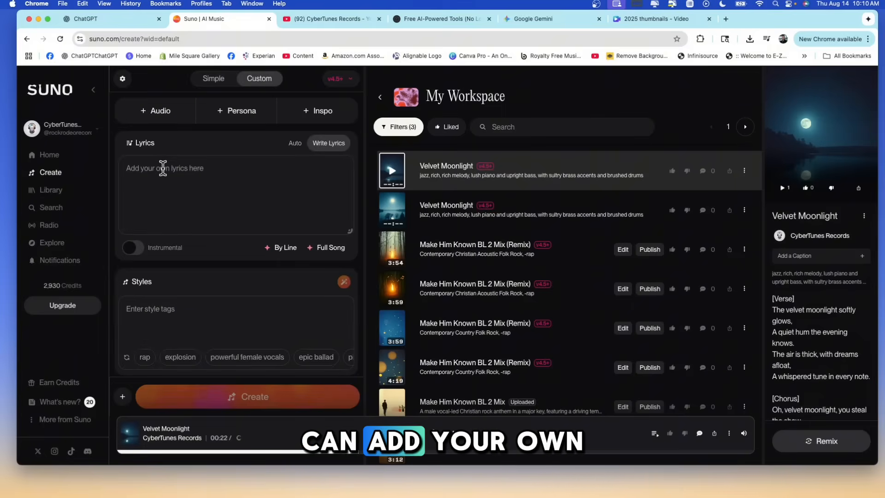
# View the line-by-line lyrics editor and close it without writing anything.
pyautogui.click(280, 253)
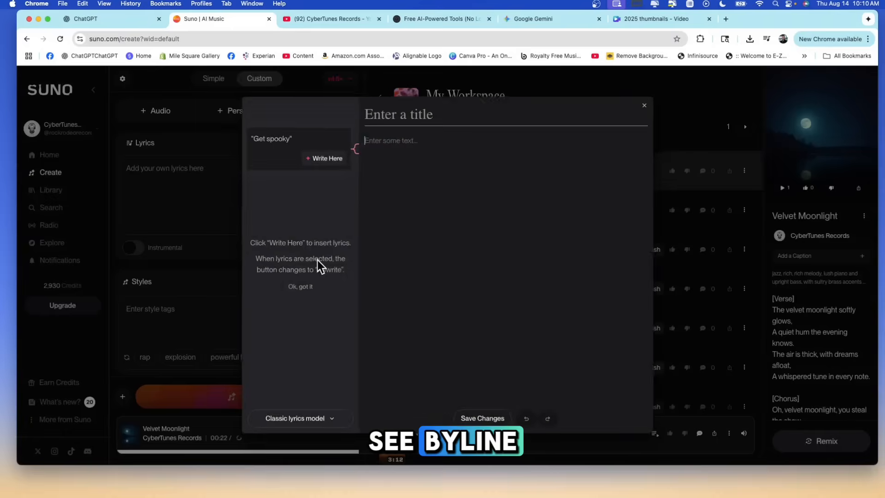
pyautogui.click(645, 104)
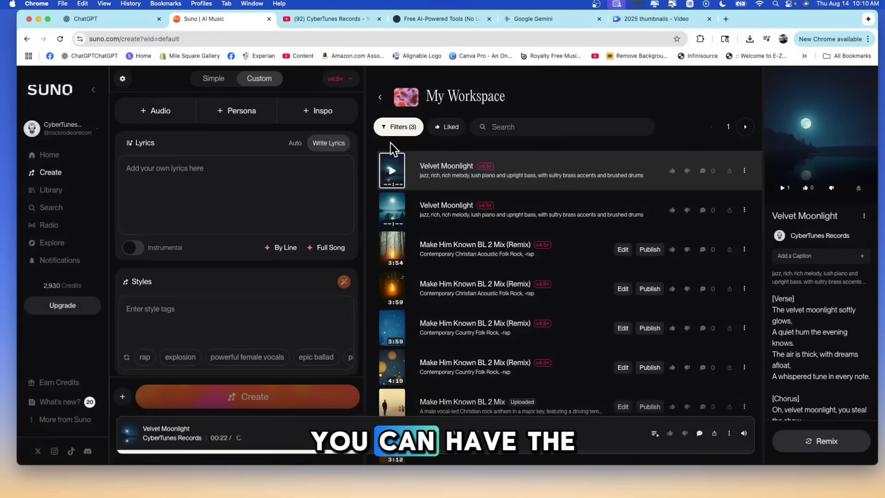
# Generate full-song lyrics on the theme "beach visit" and select the "Sandy Toes and Salty Air" version.
pyautogui.click(330, 251)
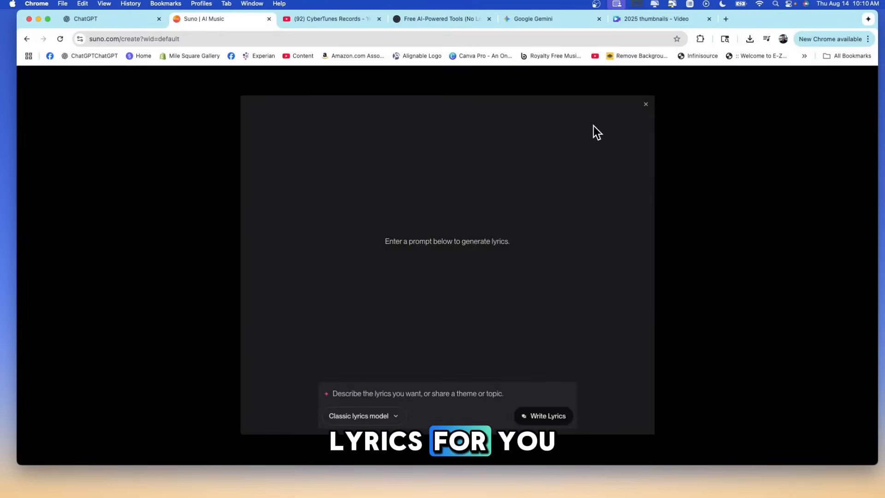
pyautogui.click(406, 396)
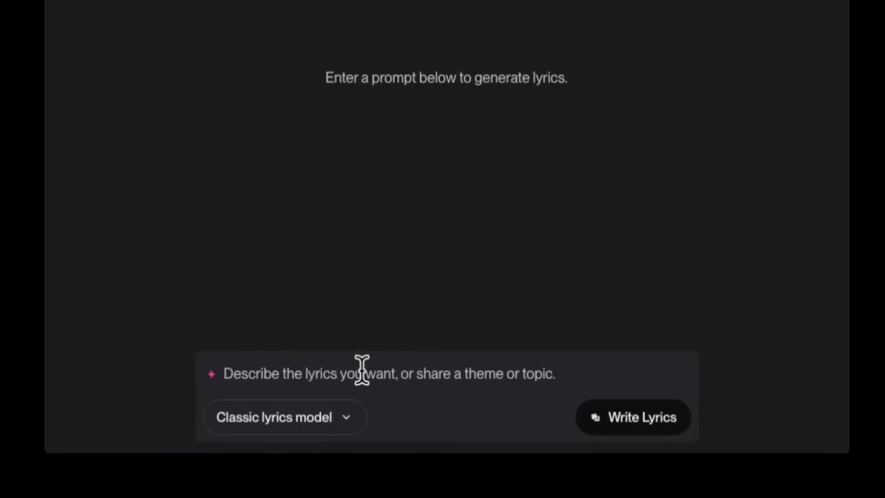
pyautogui.write('beach visit')
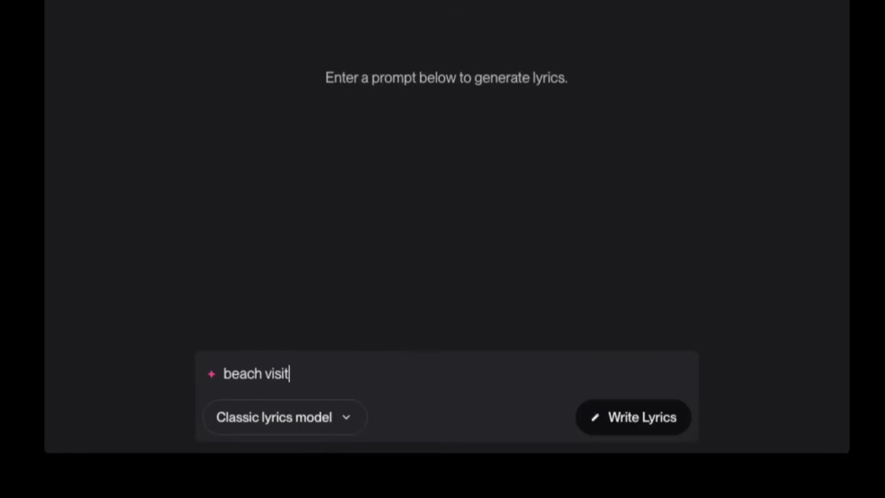
pyautogui.click(612, 418)
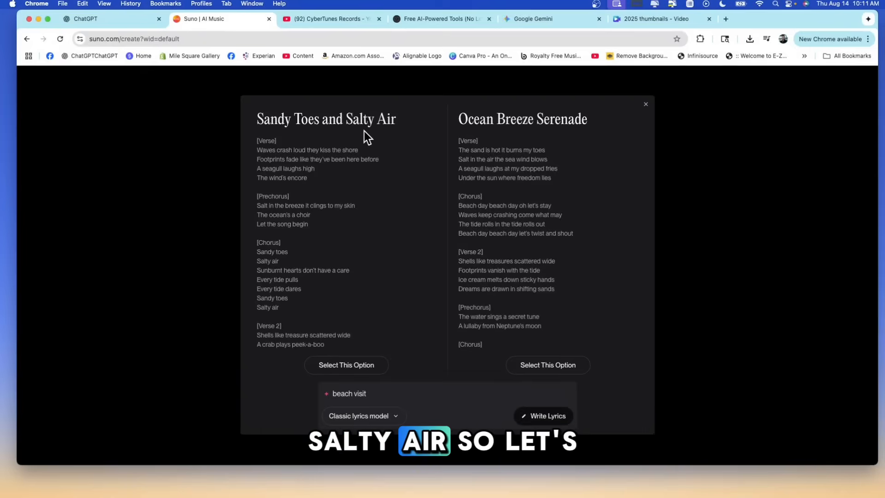
pyautogui.click(344, 365)
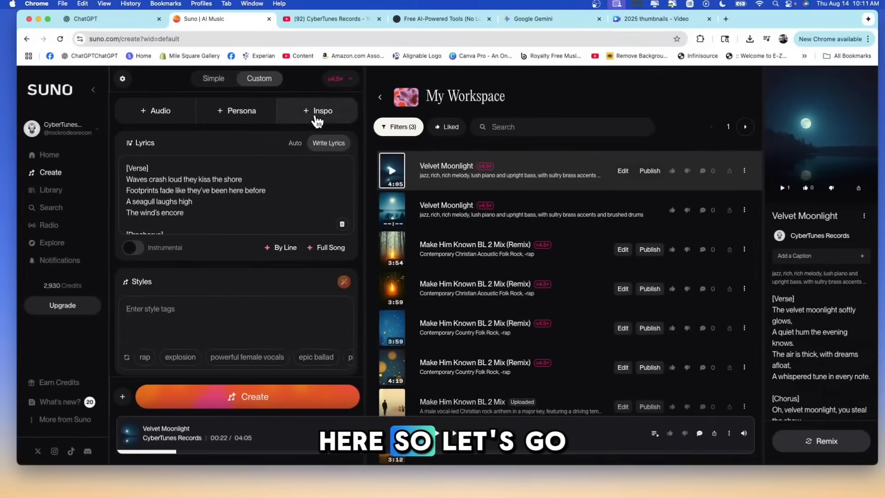
# Set the song's style to "90s R & B with 80's synth pads".
pyautogui.click(149, 312)
pyautogui.write('90s R ')
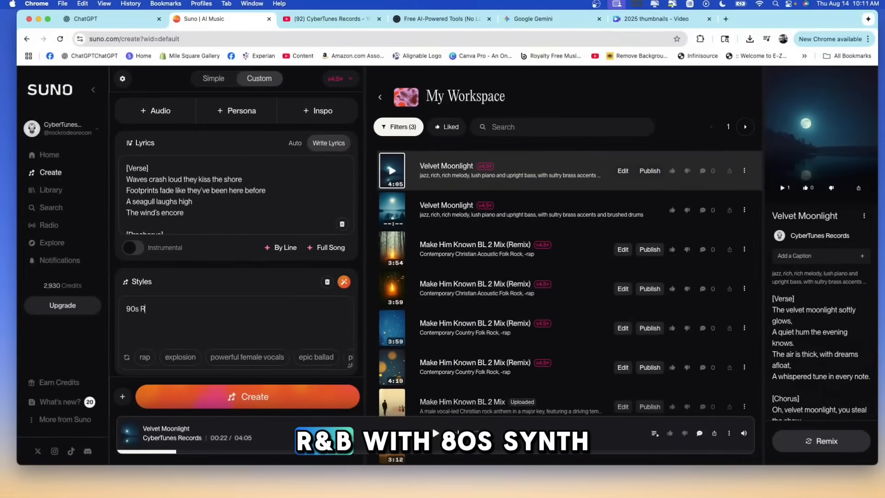
pyautogui.write("& B with 80's syn")
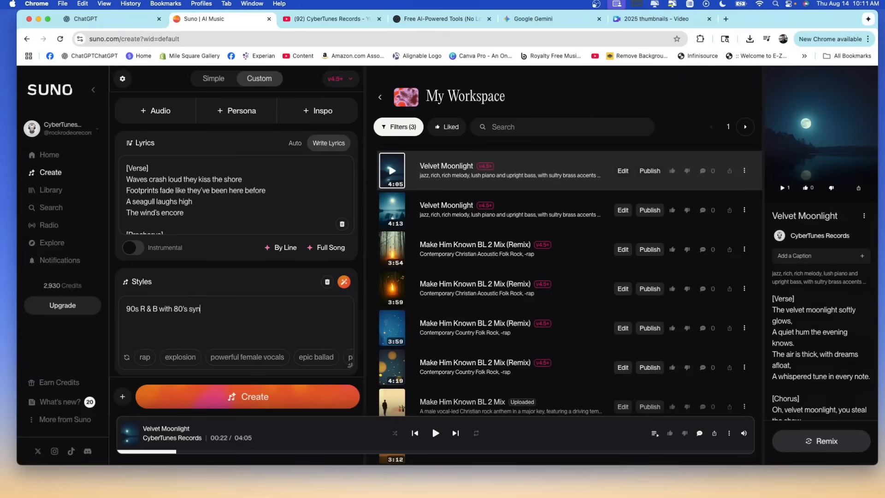
pyautogui.write('th pads')
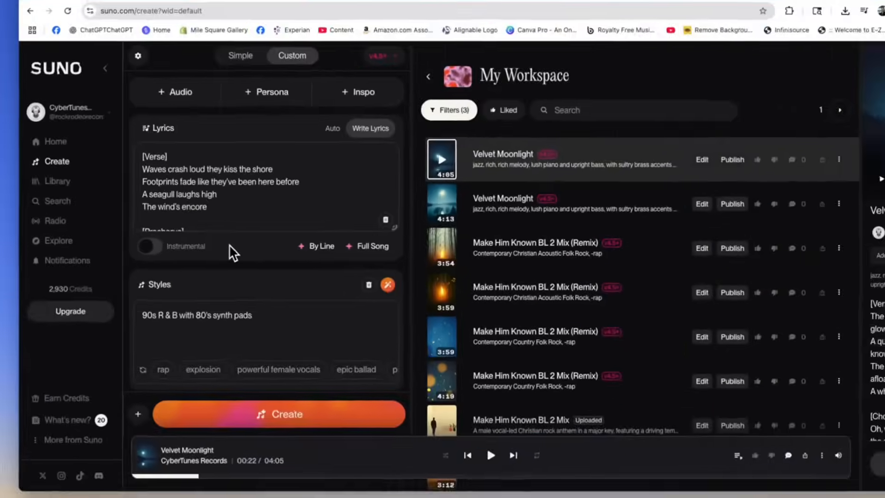
# Set the vocal gender to Female in the advanced options and generate the song.
pyautogui.scroll(-5, 199, 231)
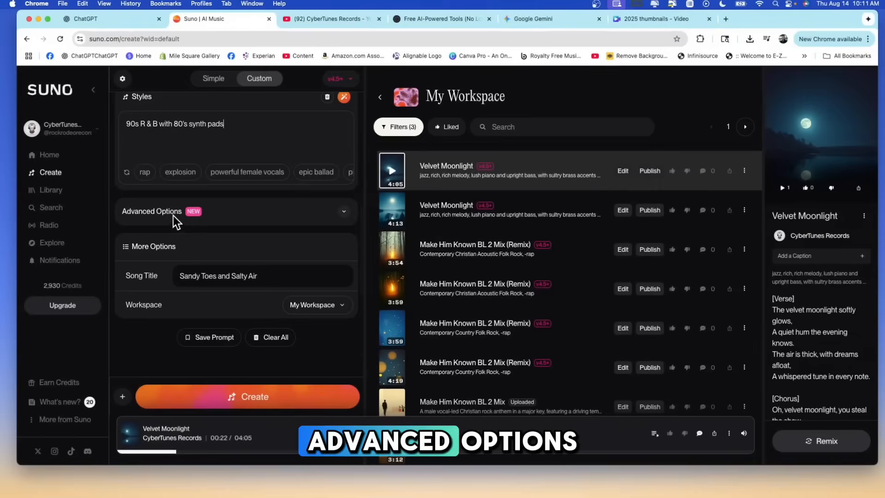
pyautogui.click(344, 212)
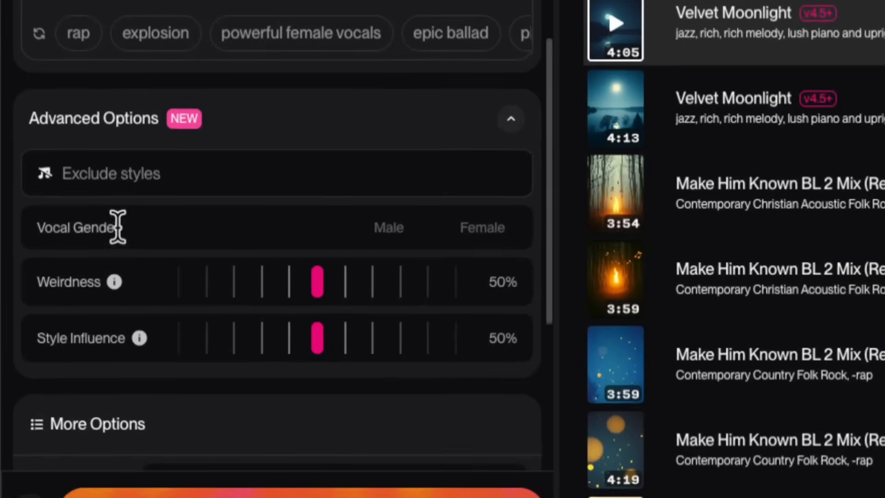
pyautogui.click(499, 247)
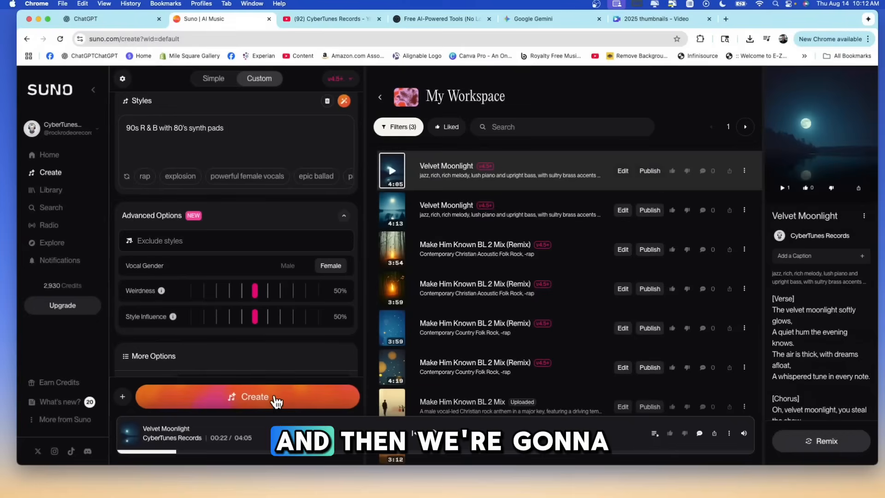
pyautogui.click(276, 399)
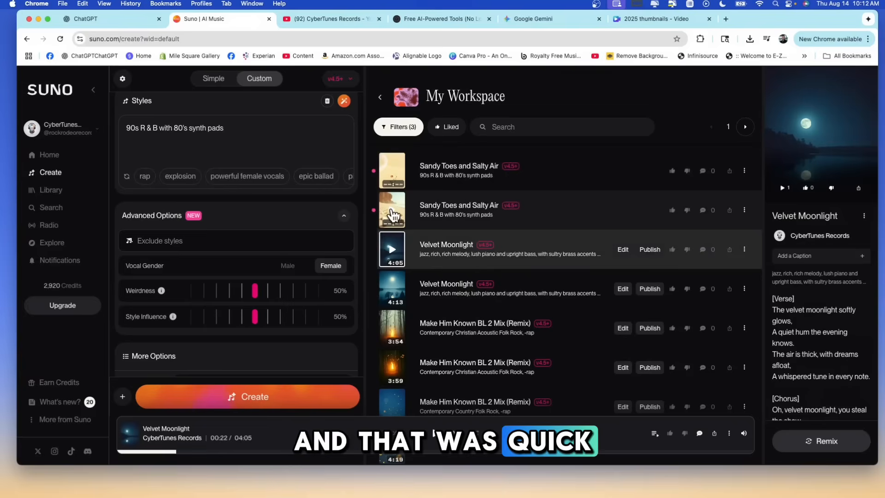
# Preview the second generated version of "Sandy Toes and Salty Air" while looking through the workspace songs, and pause it.
pyautogui.click(393, 217)
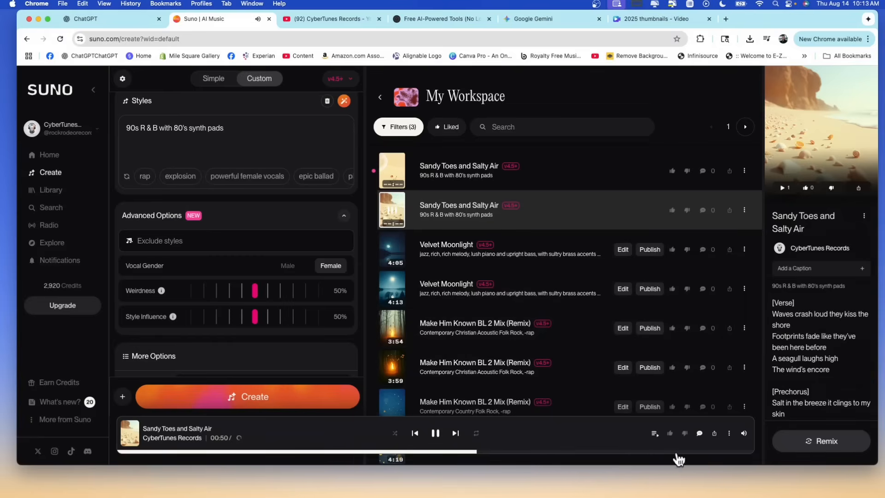
pyautogui.scroll(-3, 706, 389)
pyautogui.scroll(-4, 803, 361)
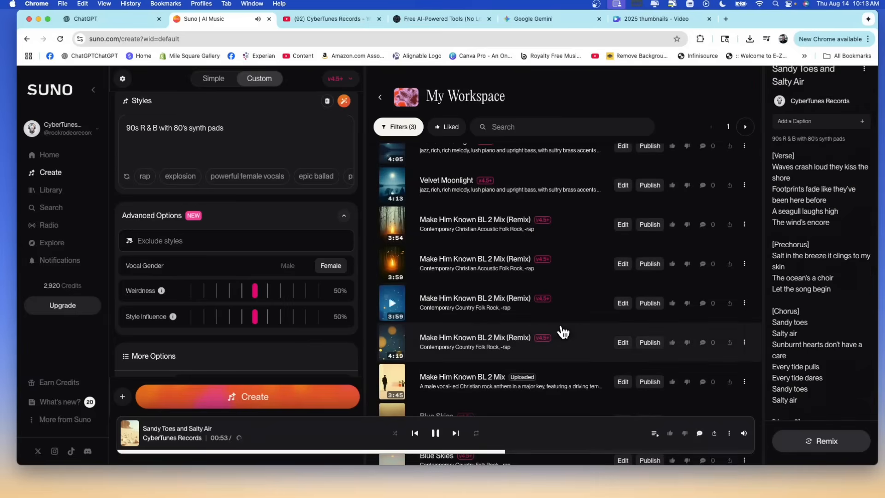
pyautogui.scroll(3, 562, 332)
pyautogui.scroll(4, 352, 276)
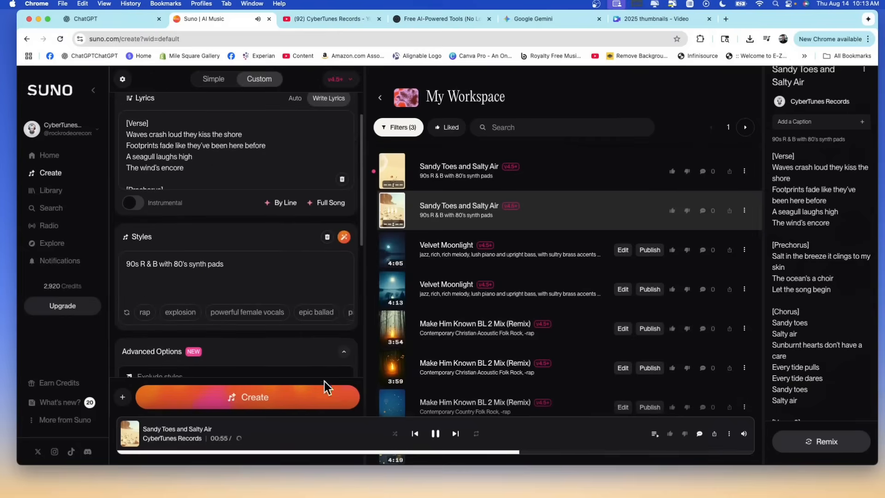
pyautogui.click(436, 436)
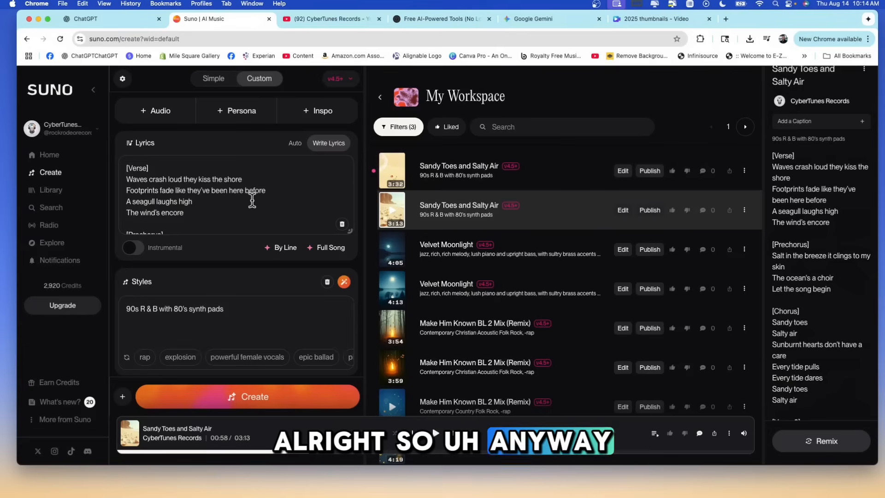
# Look through the rest of the song's lyrics and the audio upload and record options, leaving both unchanged.
pyautogui.scroll(-6, 253, 197)
pyautogui.scroll(-5, 310, 231)
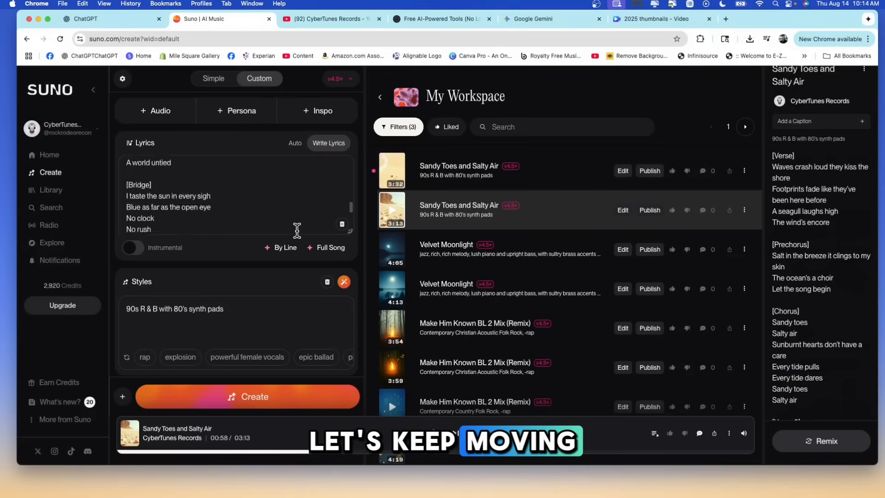
pyautogui.scroll(-10, 433, 369)
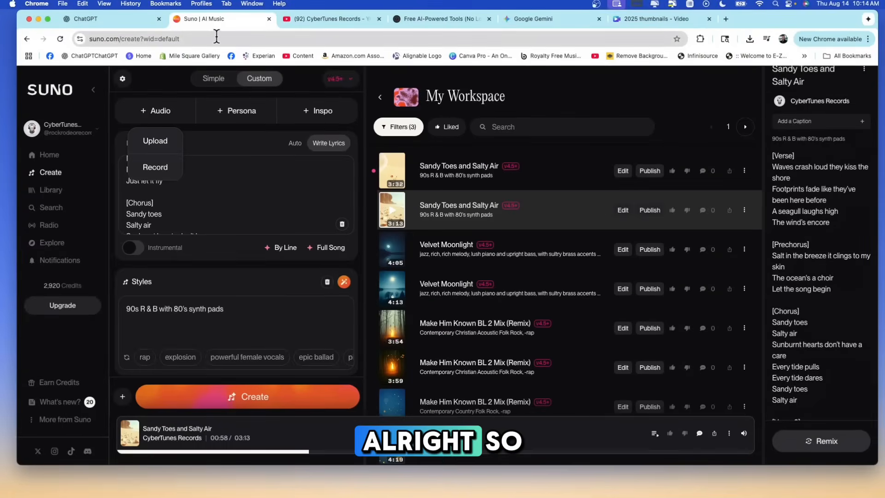
pyautogui.click(567, 84)
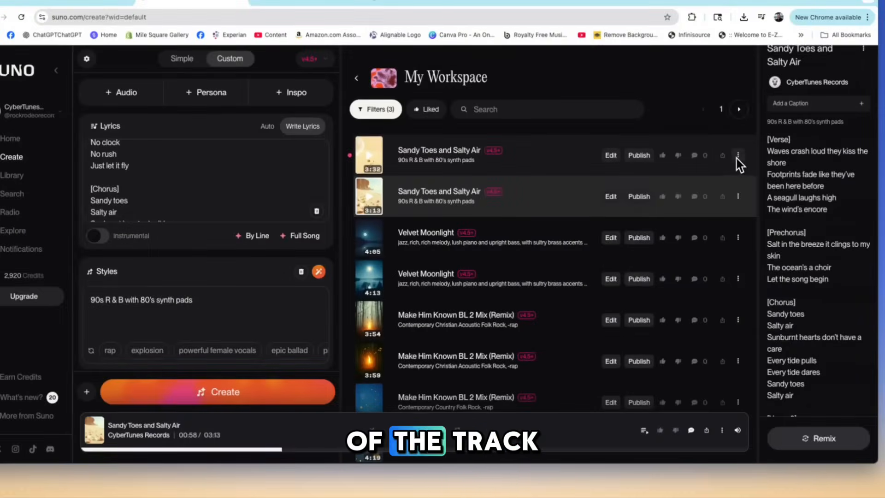
# Start a persona based on the 3:32 version of "Sandy Toes and Salty Air" and enter the singer's first name as its name.
pyautogui.click(738, 155)
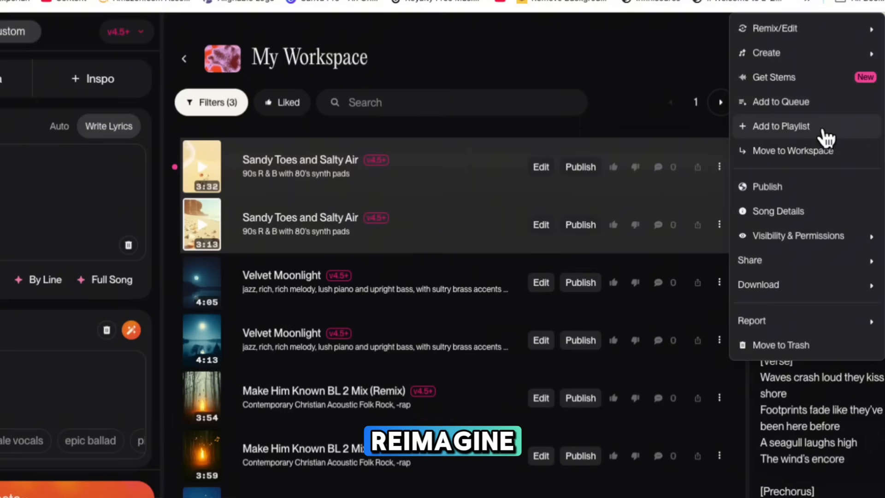
pyautogui.moveTo(846, 39)
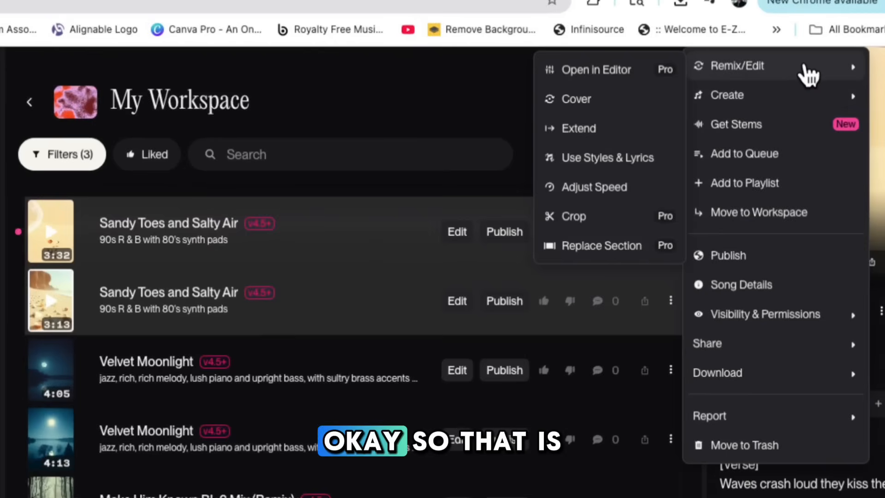
pyautogui.moveTo(777, 97)
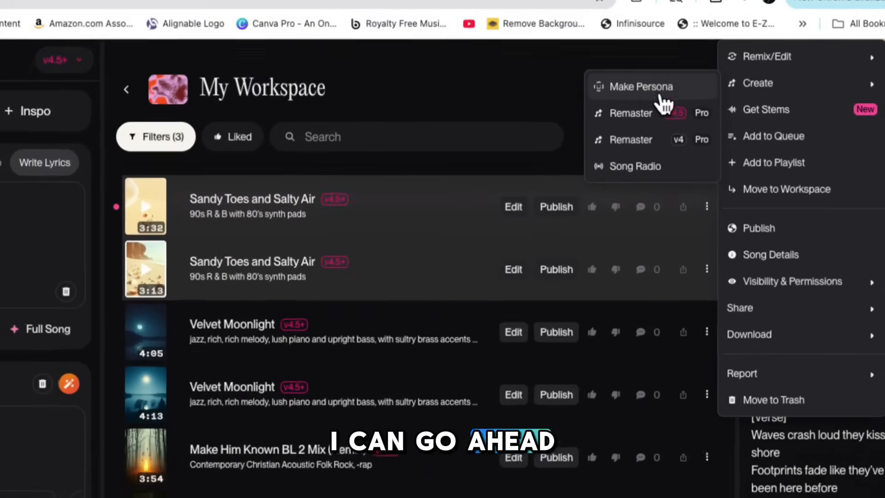
pyautogui.click(662, 89)
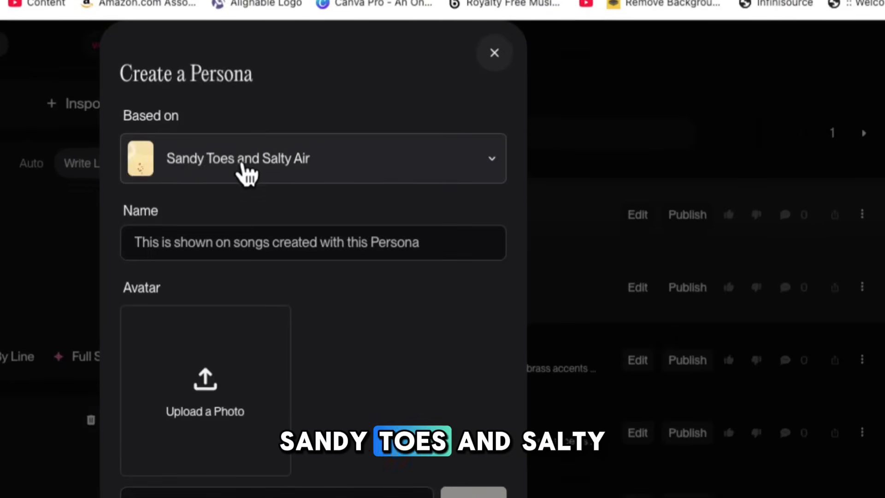
pyautogui.click(352, 238)
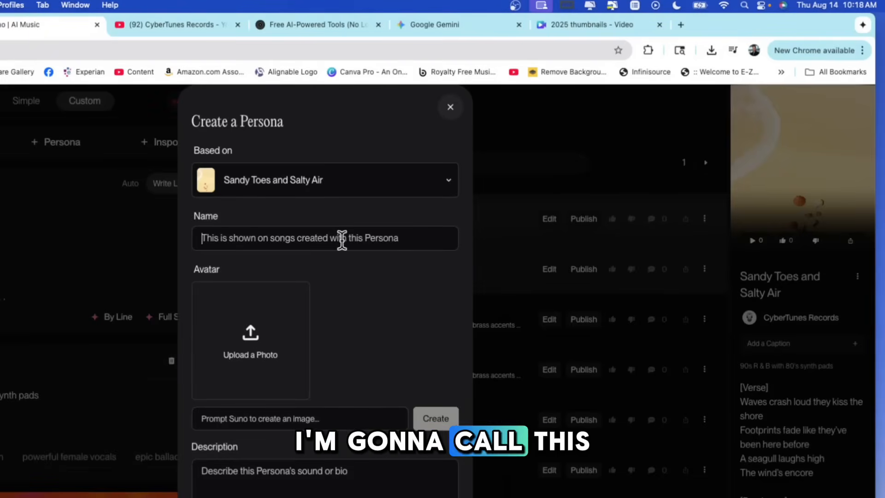
pyautogui.write('Charolette')
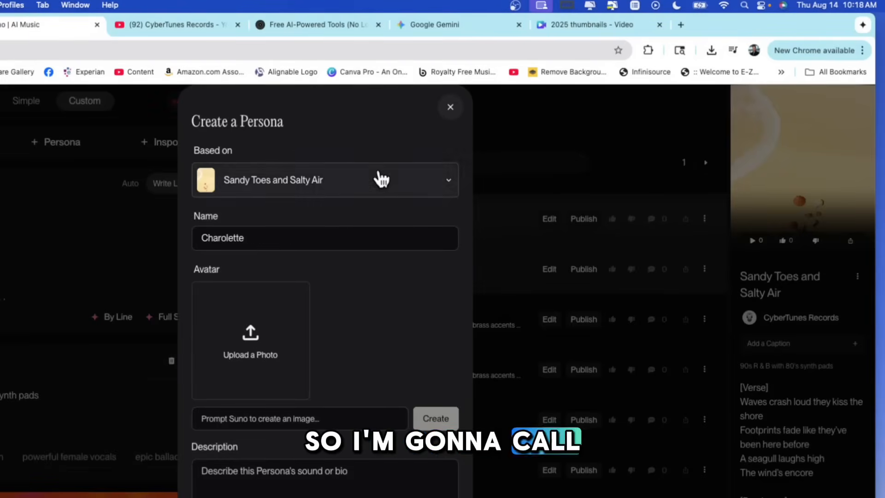
# Upload a photo as the persona's avatar and replace it with an image generated from the prompt "woman singer in her 20's".
pyautogui.scroll(-1, 386, 305)
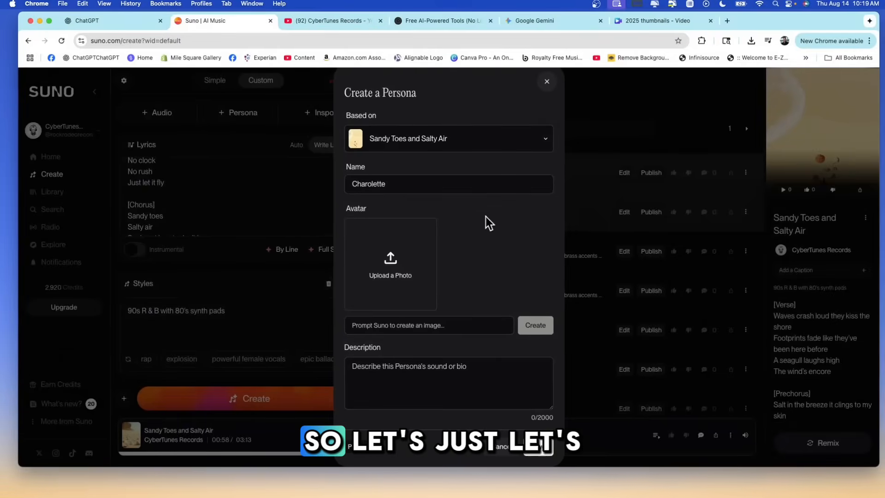
pyautogui.click(412, 272)
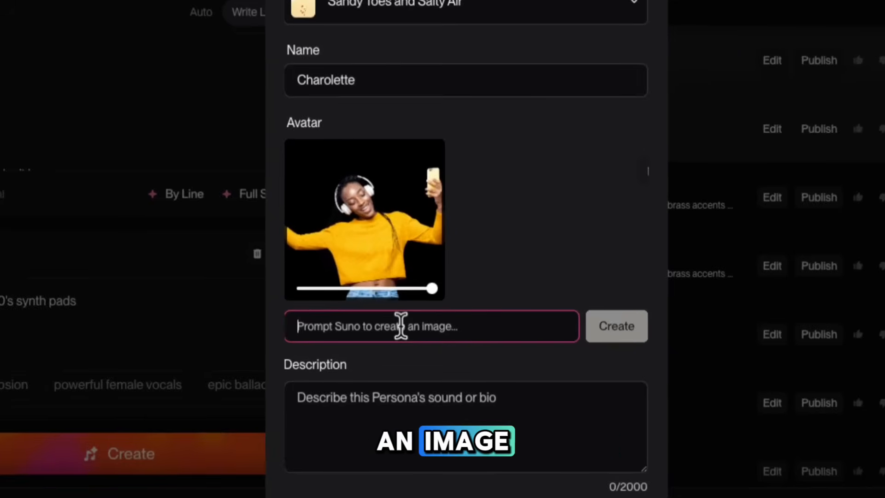
pyautogui.write('woman si')
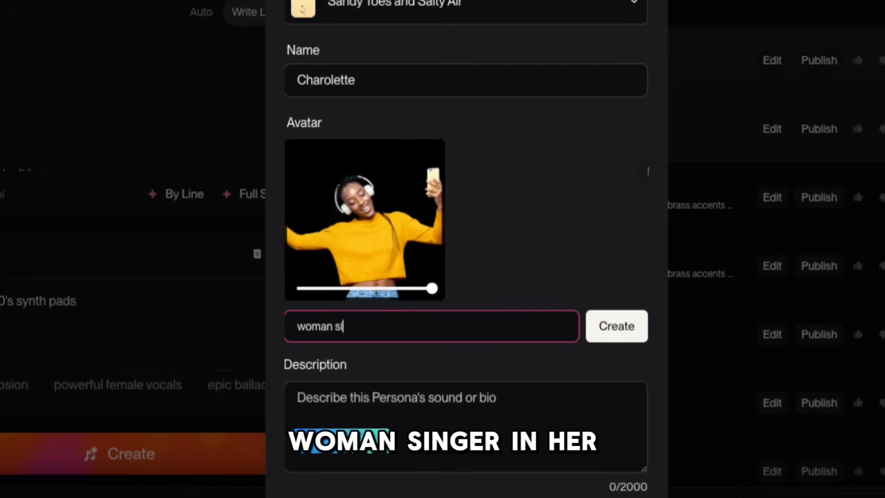
pyautogui.write('nger in her 20')
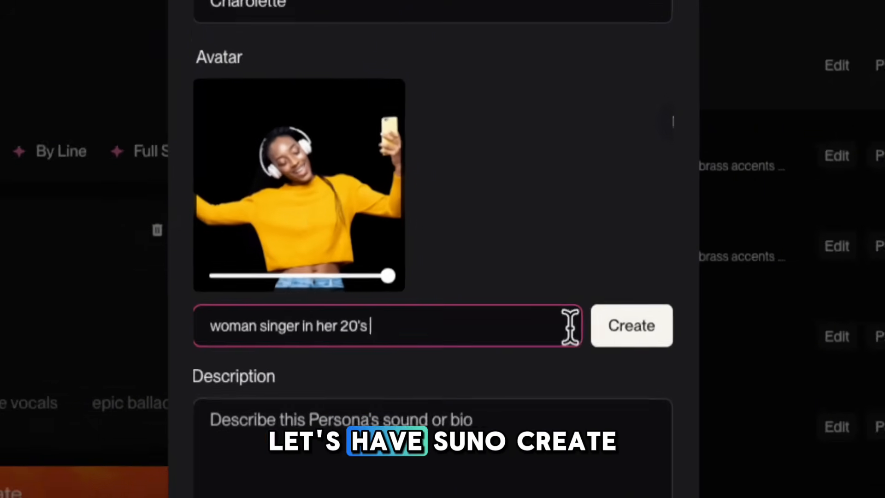
pyautogui.write("'s")
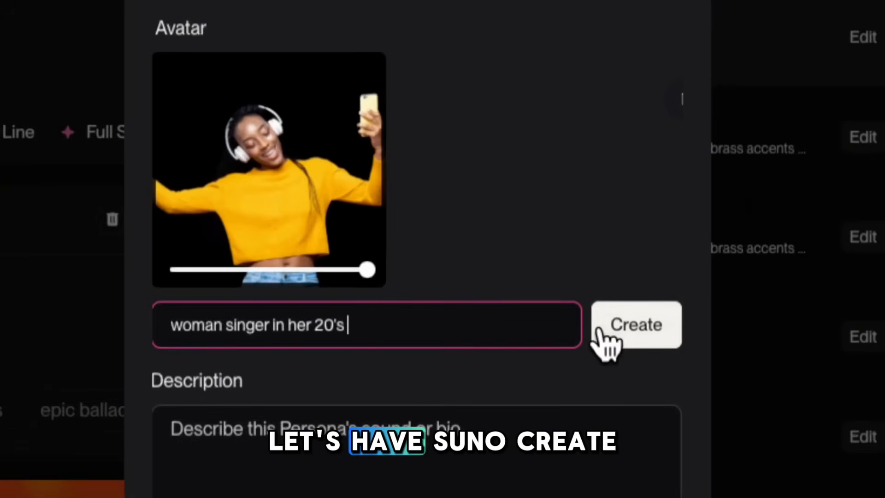
pyautogui.click(613, 331)
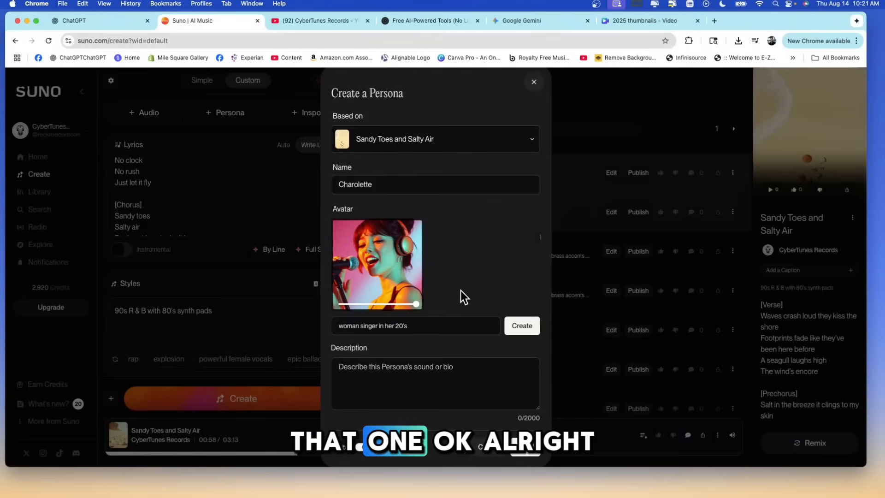
# Describe the persona as a smooth-sounding R&B singer in her 20's who sings Jazz, Rap and Contemporary Christian music, and save it.
pyautogui.click(419, 378)
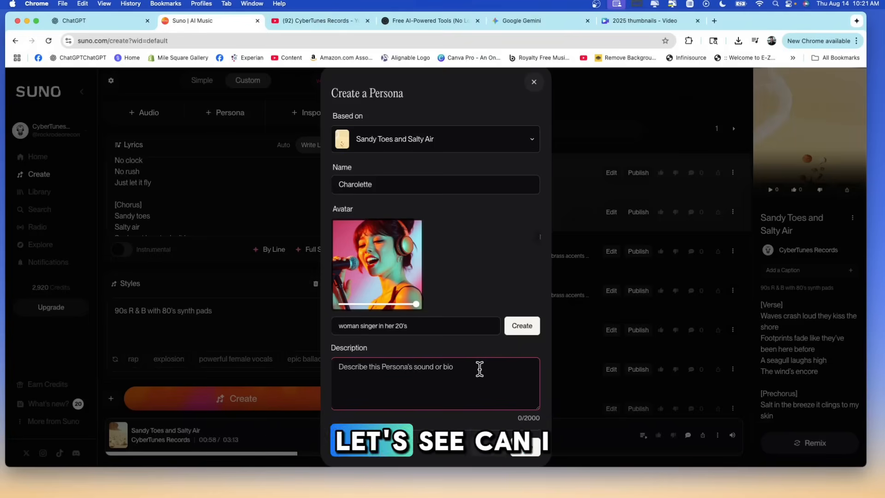
pyautogui.scroll(-1, 491, 369)
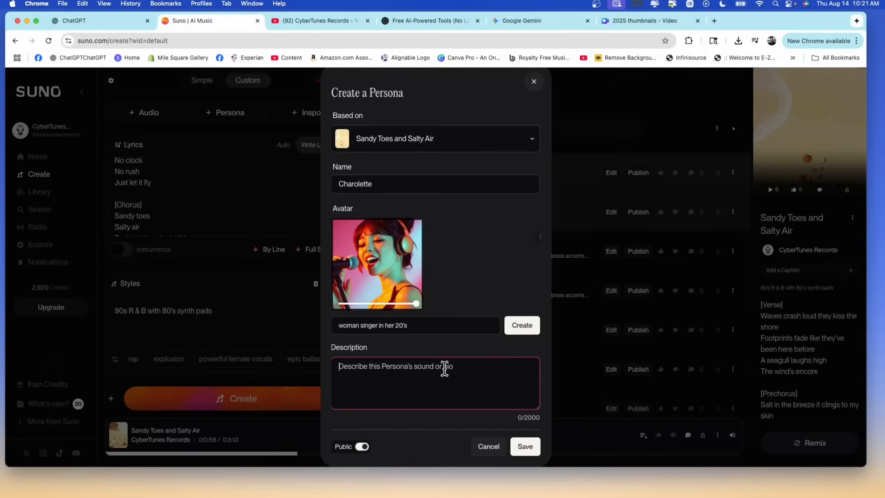
pyautogui.write("Charolette is an R&B Singer in her 20's with a smooth sound who can sing just about anything from Jazz, to Rap, to Contemporary Christian music.")
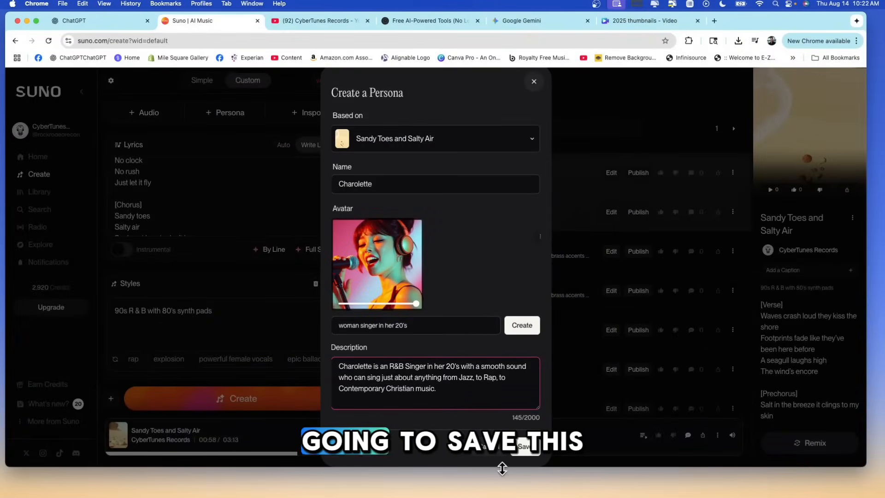
pyautogui.click(535, 456)
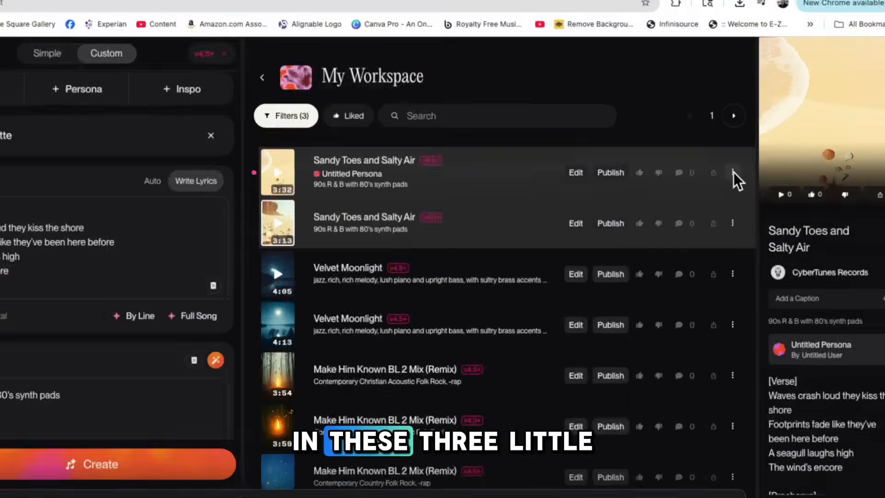
# Extract all detected stems from the 3:32 version of "Sandy Toes and Salty Air" and look over the separated tracks.
pyautogui.click(732, 173)
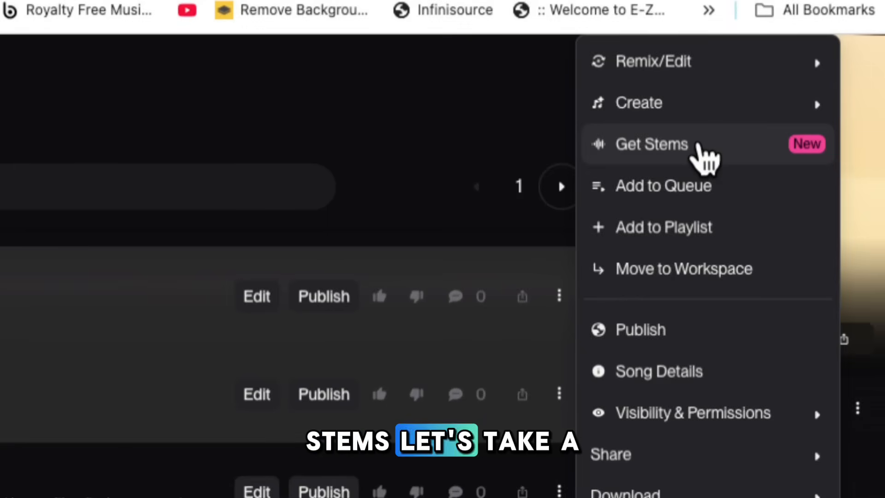
pyautogui.click(701, 146)
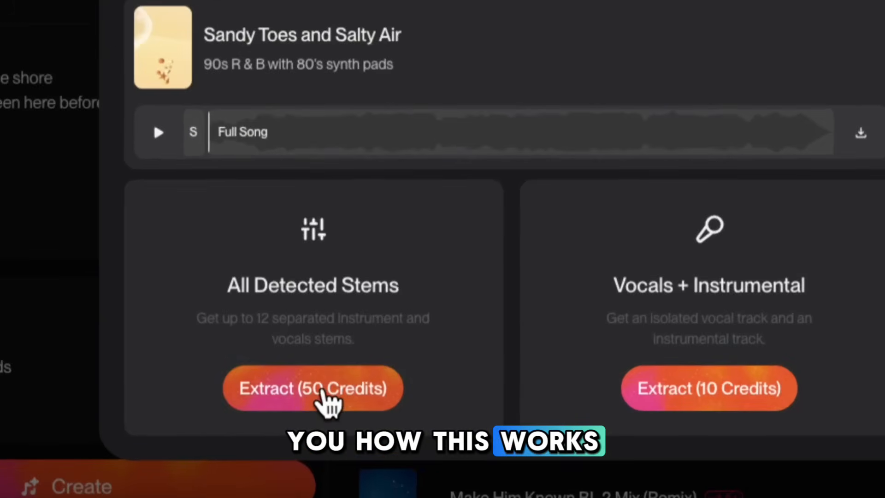
pyautogui.click(332, 392)
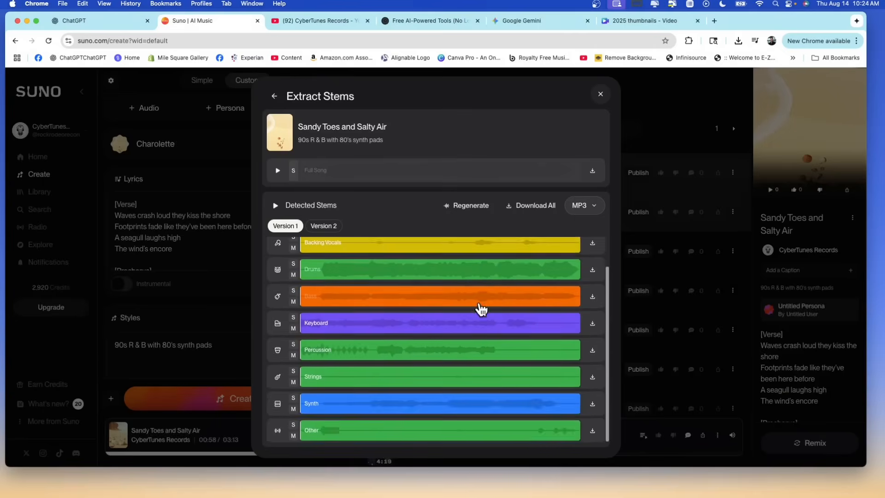
pyautogui.scroll(1, 480, 306)
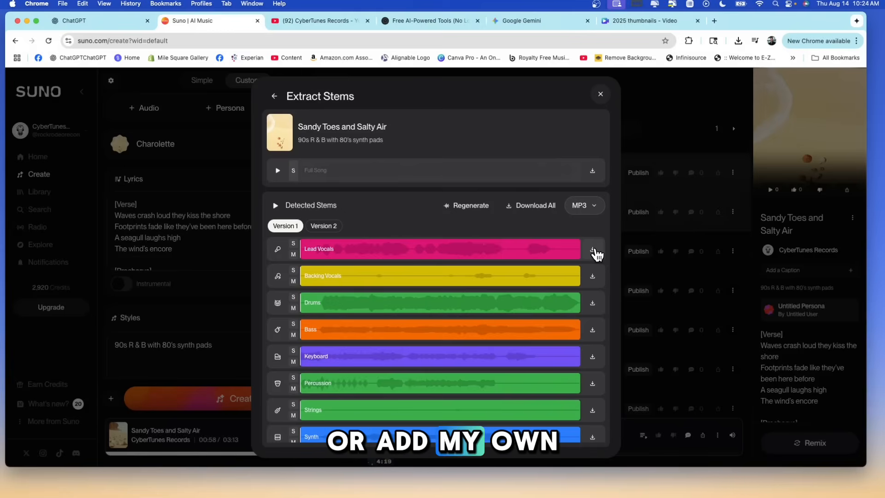
pyautogui.scroll(-1, 431, 308)
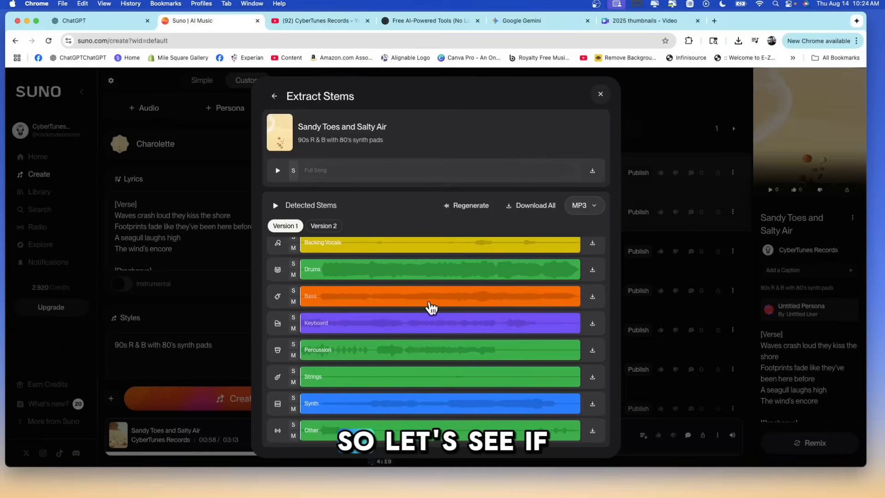
pyautogui.scroll(1, 331, 282)
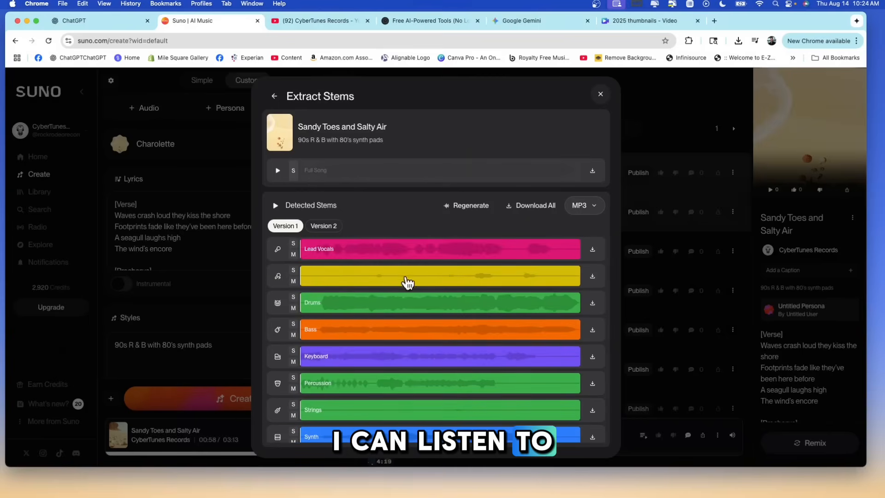
# Play a short part of the detected stems, pause, and toggle solo on and off for the Lead Vocals stem.
pyautogui.click(353, 248)
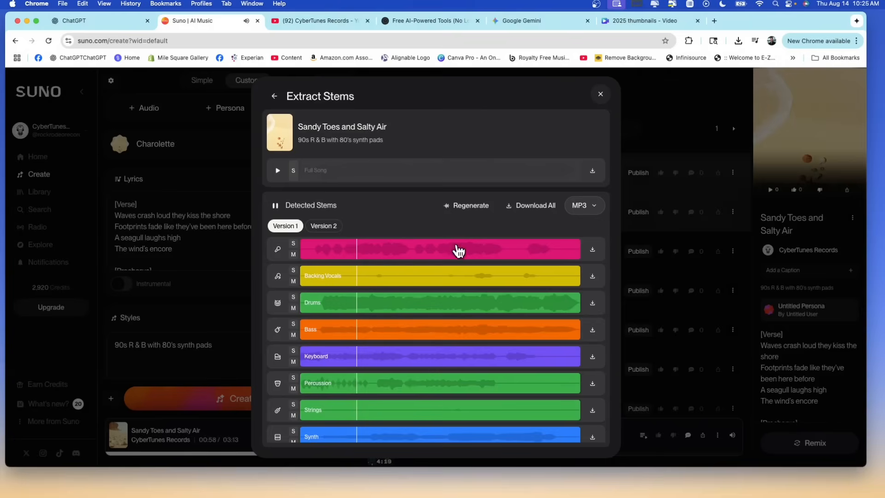
pyautogui.press('space')
pyautogui.click(294, 245)
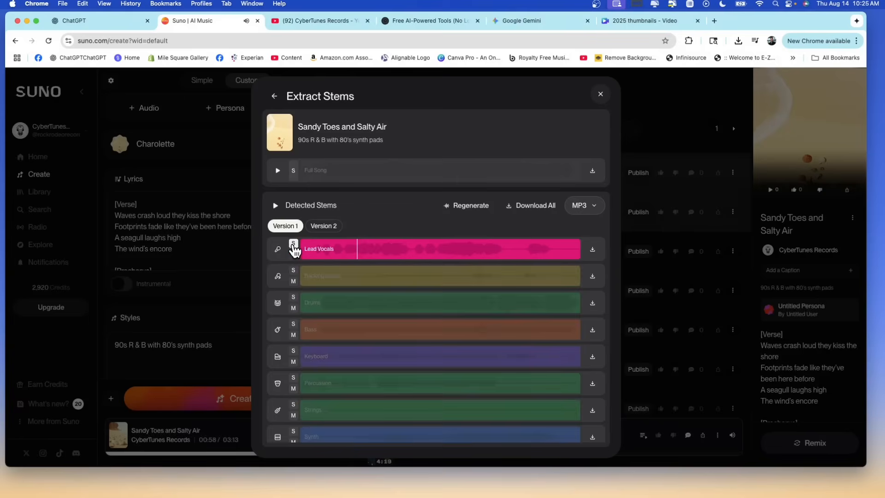
pyautogui.click(293, 244)
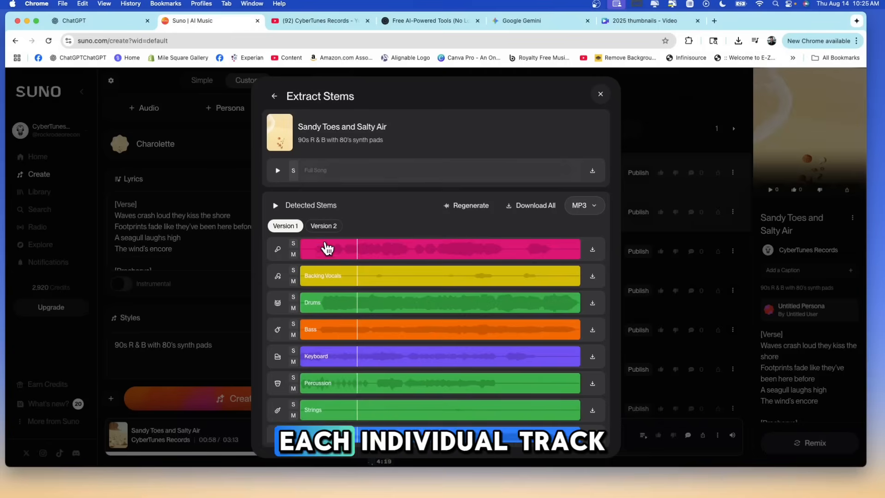
pyautogui.click(294, 244)
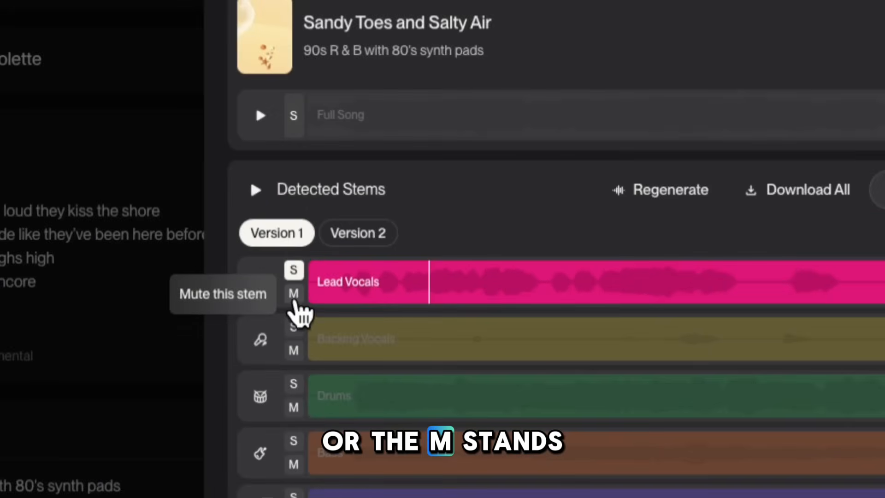
pyautogui.click(294, 270)
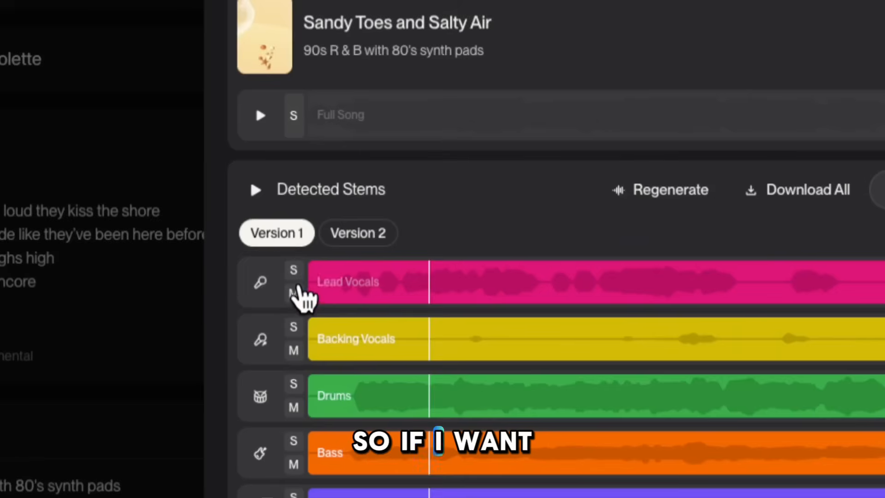
# Mute the Lead Vocals stem, play the remaining stems without it, and unmute it again.
pyautogui.click(294, 294)
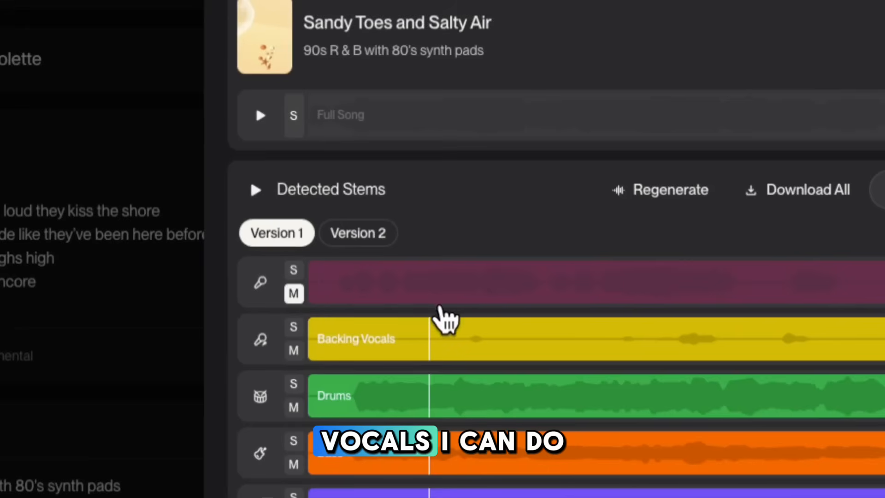
pyautogui.press('space')
pyautogui.scroll(-2, 515, 304)
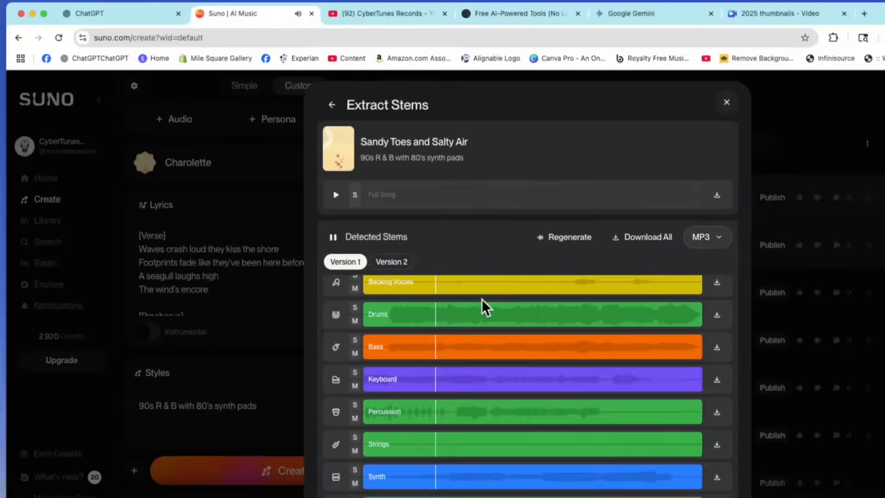
pyautogui.scroll(2, 515, 303)
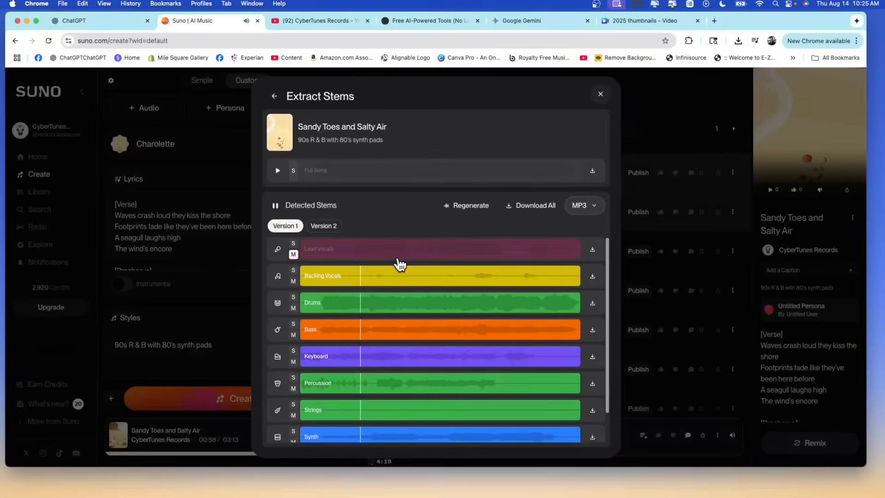
pyautogui.click(294, 254)
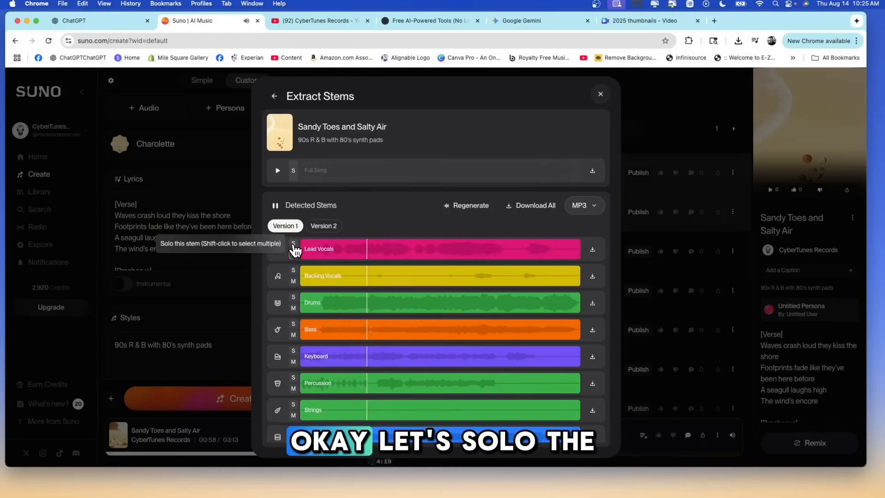
# Listen to the Lead Vocals, Drums and Bass stems in solo one after another, and clear each solo.
pyautogui.click(293, 244)
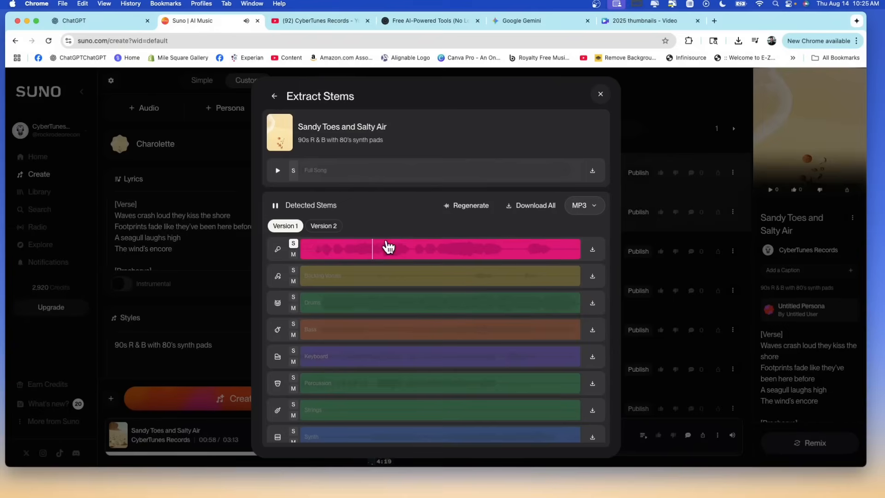
pyautogui.click(293, 243)
pyautogui.click(293, 298)
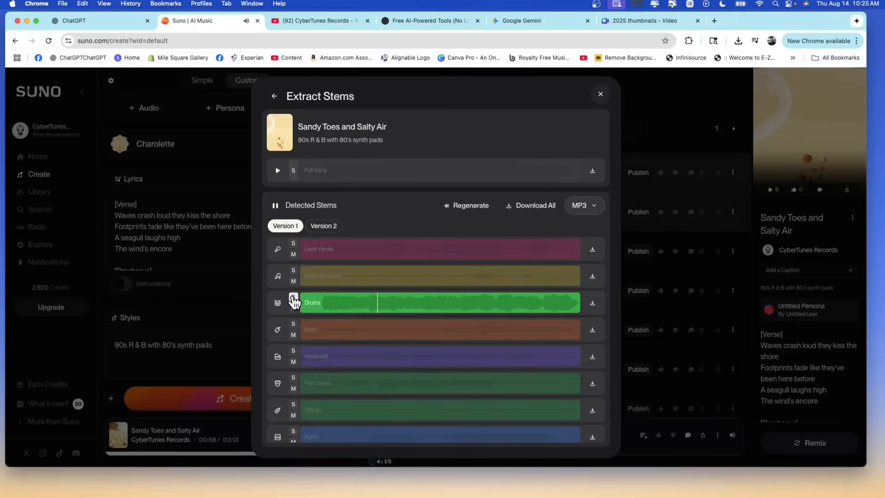
pyautogui.click(293, 297)
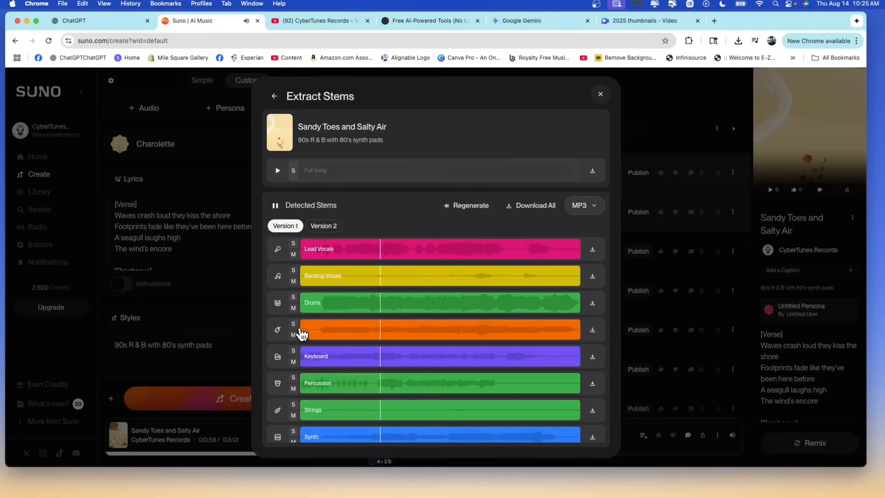
pyautogui.click(293, 324)
pyautogui.click(293, 324)
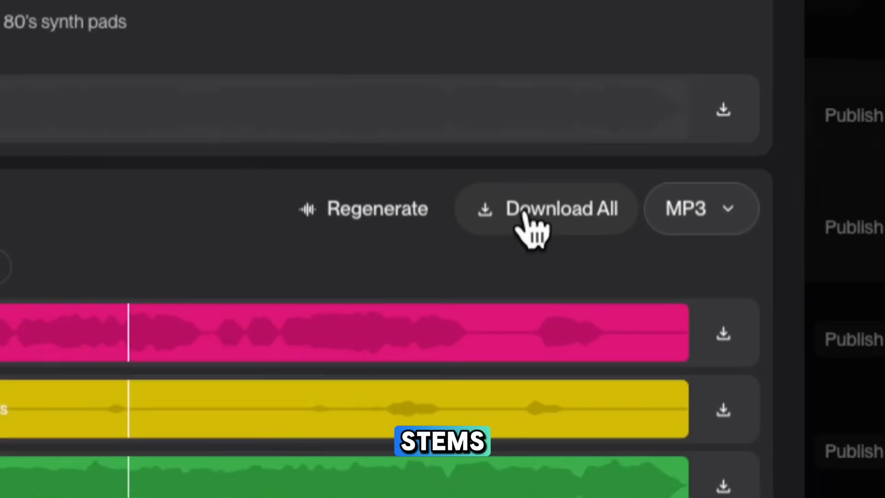
# Download all the stems as MP3 files and show the downloaded archive in the Downloads folder.
pyautogui.click(521, 207)
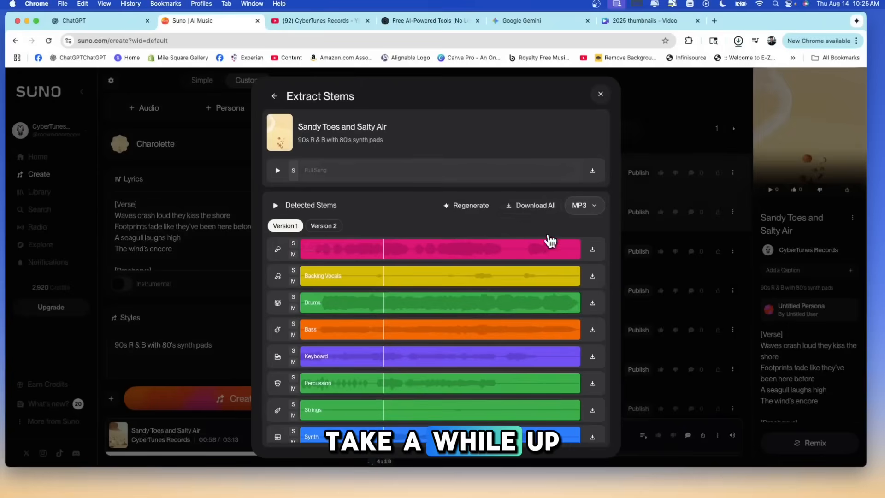
pyautogui.click(738, 41)
pyautogui.click(712, 79)
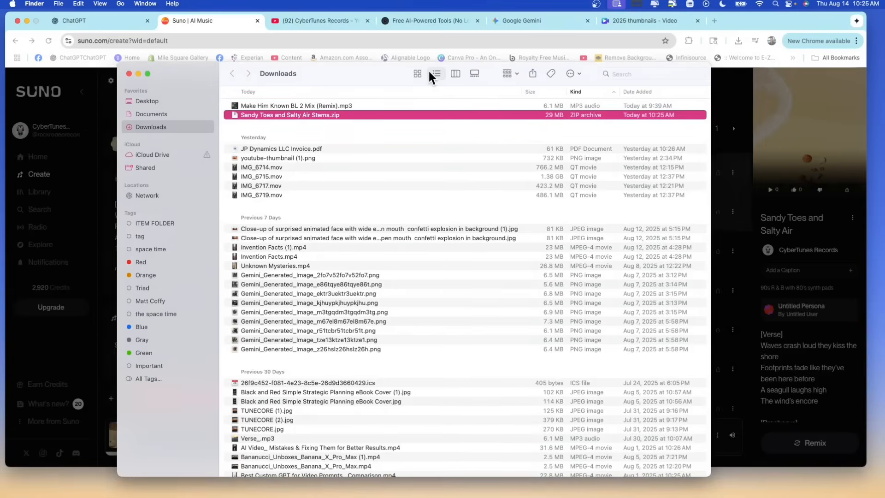
# Unzip "Sandy Toes and Salty Air Stems.zip", check the MP3 files in the extracted folder, and close Finder and the stem extraction window.
pyautogui.doubleClick(273, 115)
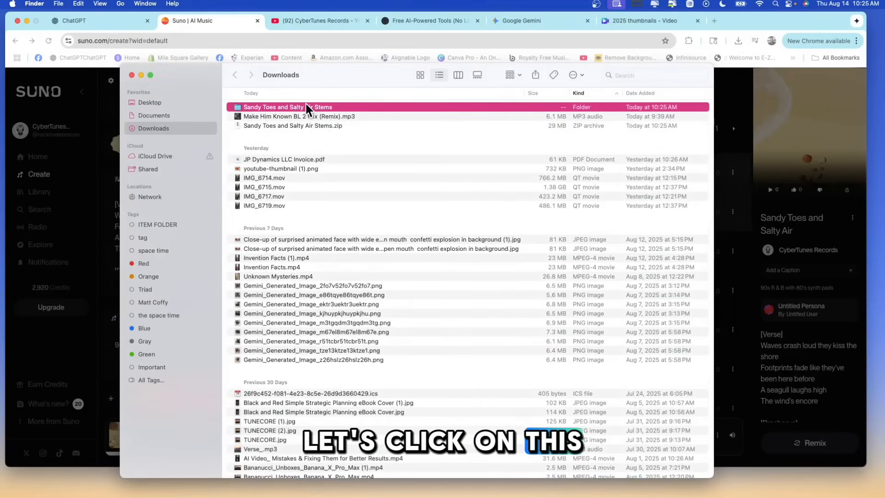
pyautogui.doubleClick(306, 107)
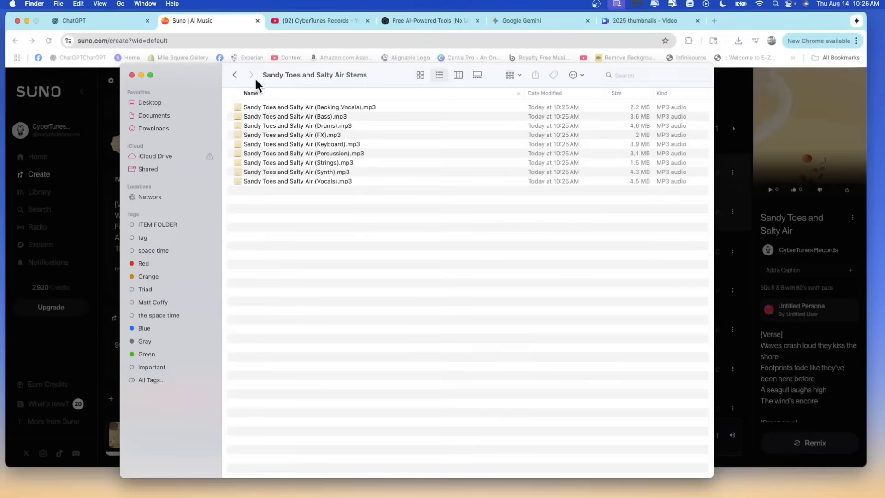
pyautogui.click(234, 75)
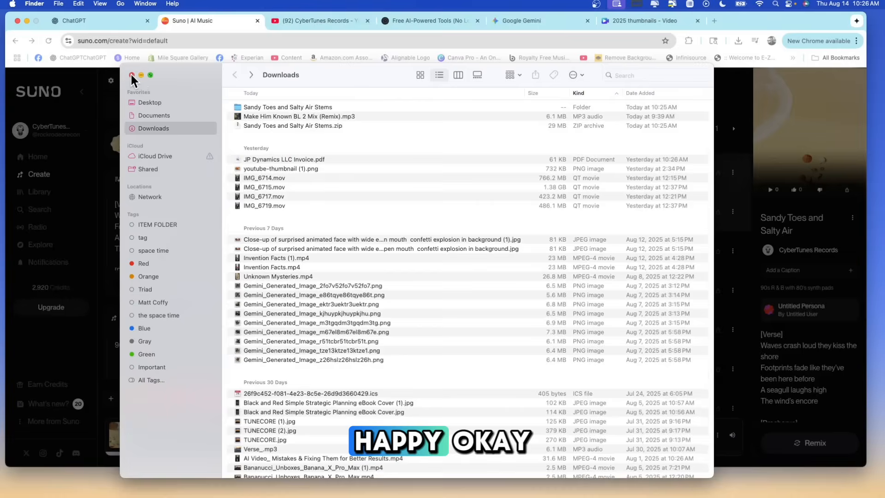
pyautogui.click(131, 75)
pyautogui.click(599, 94)
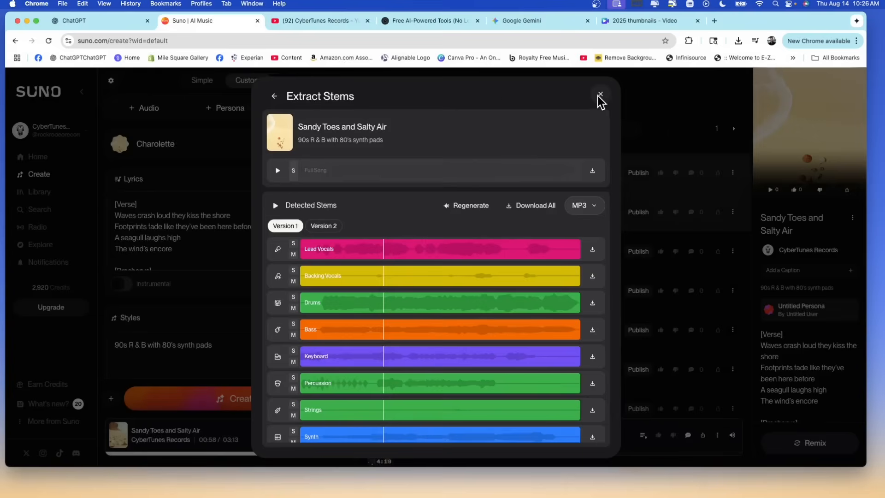
pyautogui.click(601, 95)
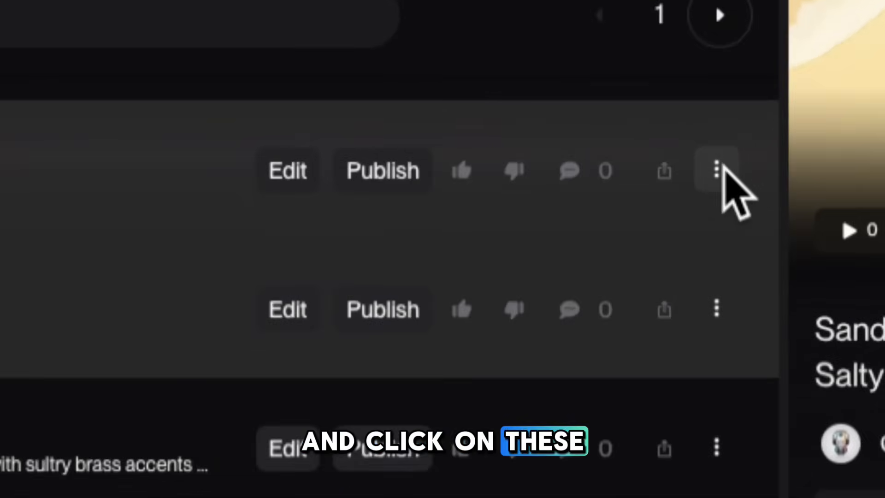
# Create a playlist named with the singer's first name and add the 3:32 version of "Sandy Toes and Salty Air" to it.
pyautogui.click(733, 173)
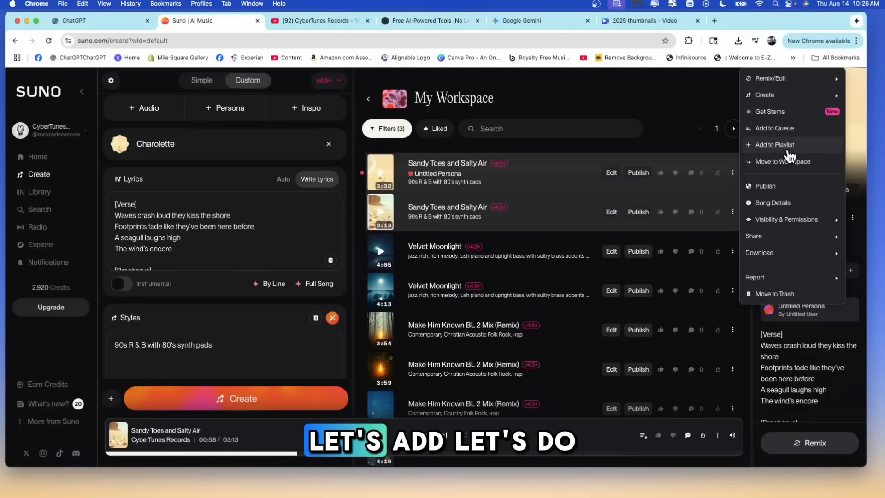
pyautogui.click(788, 149)
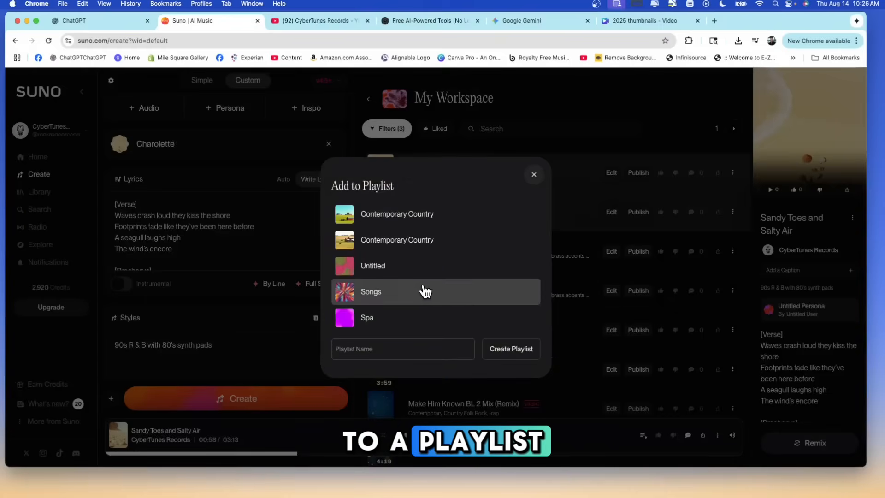
pyautogui.click(420, 349)
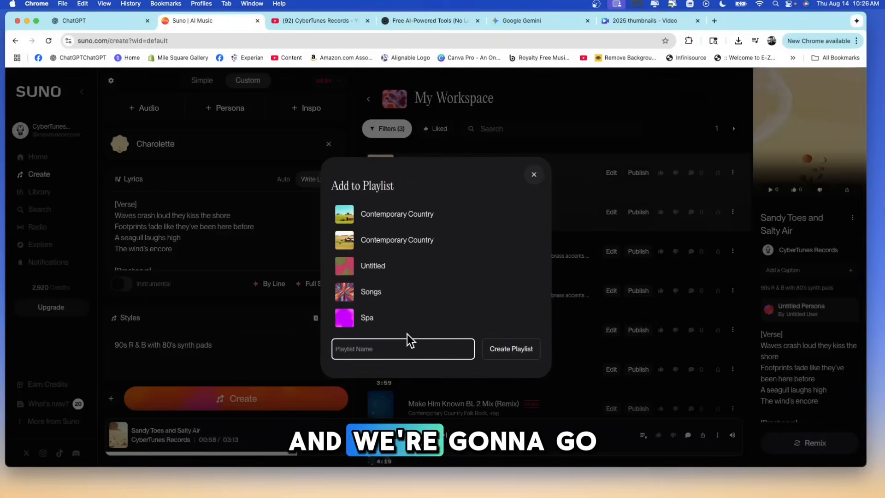
pyautogui.write('Charolette')
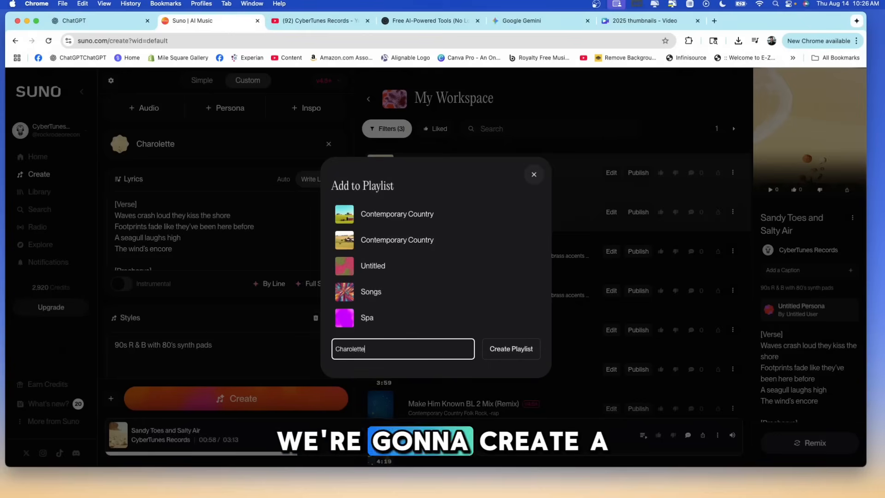
pyautogui.click(524, 355)
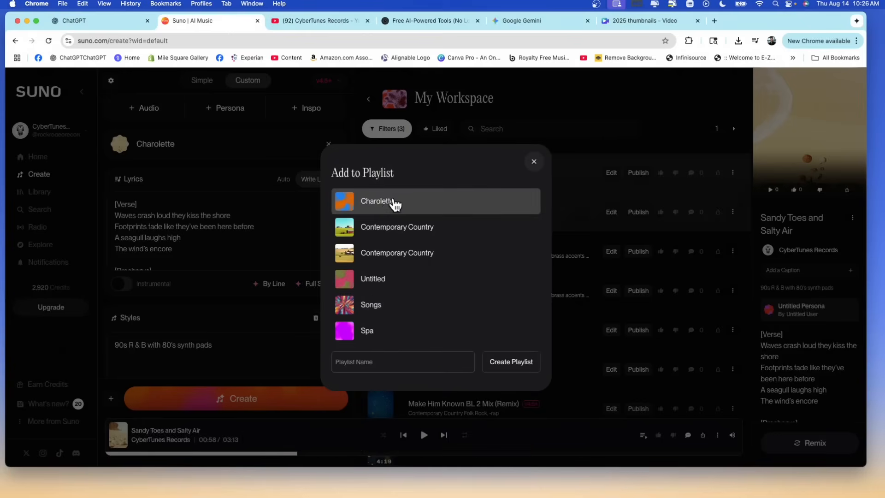
pyautogui.click(389, 202)
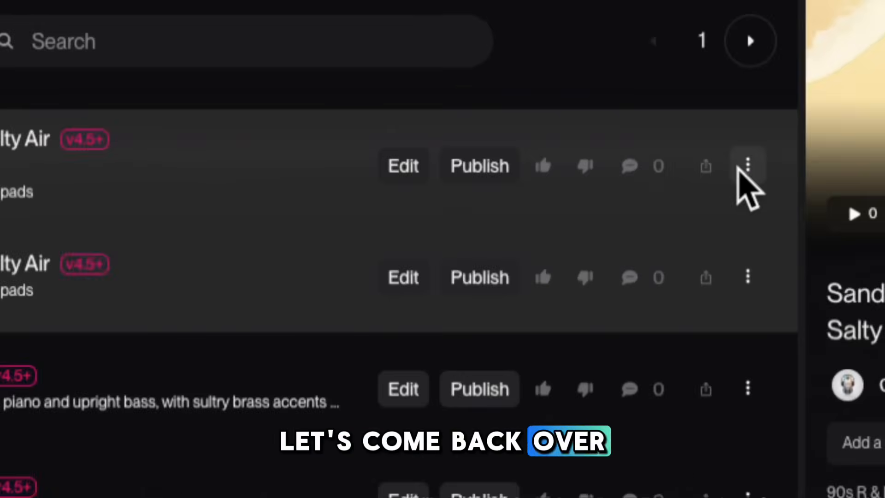
pyautogui.click(746, 167)
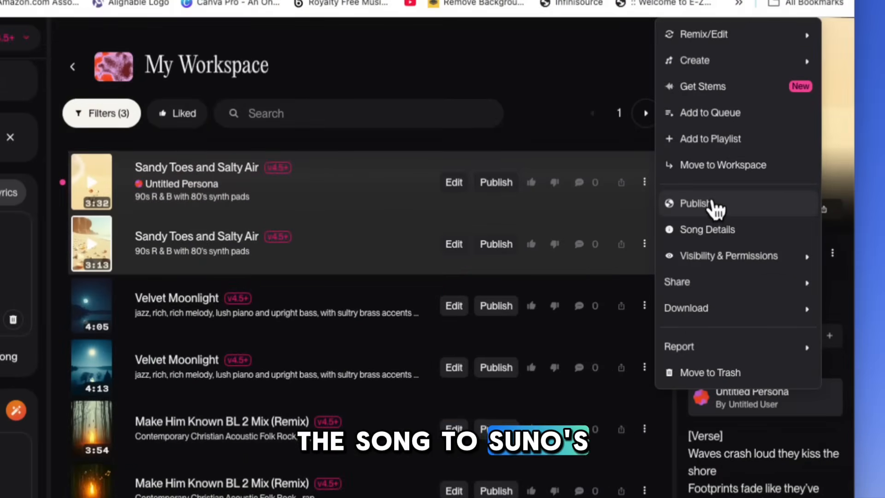
pyautogui.click(729, 231)
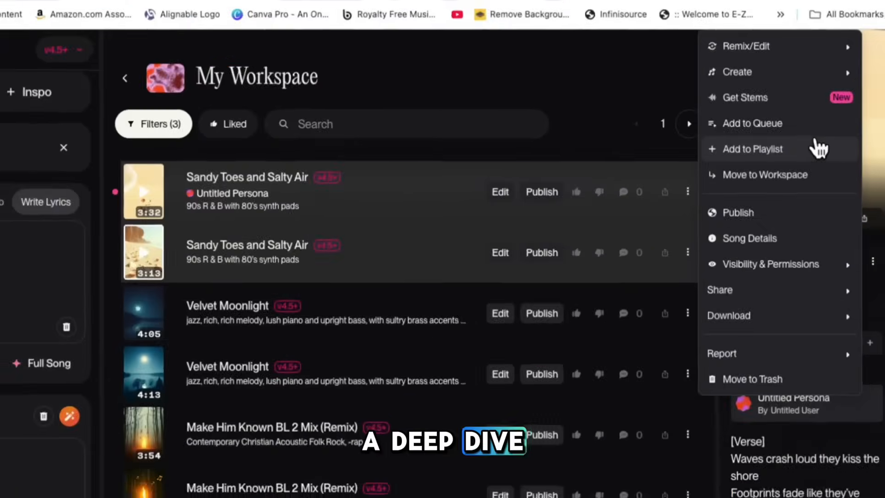
pyautogui.click(734, 173)
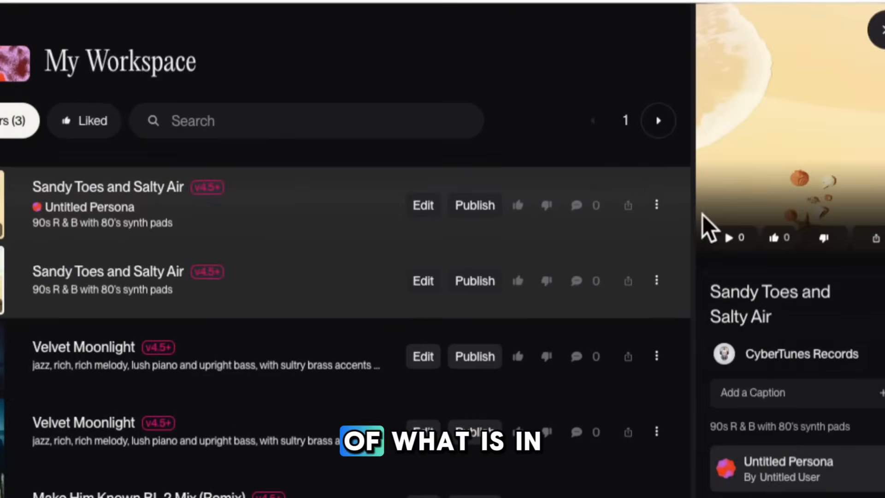
pyautogui.click(657, 203)
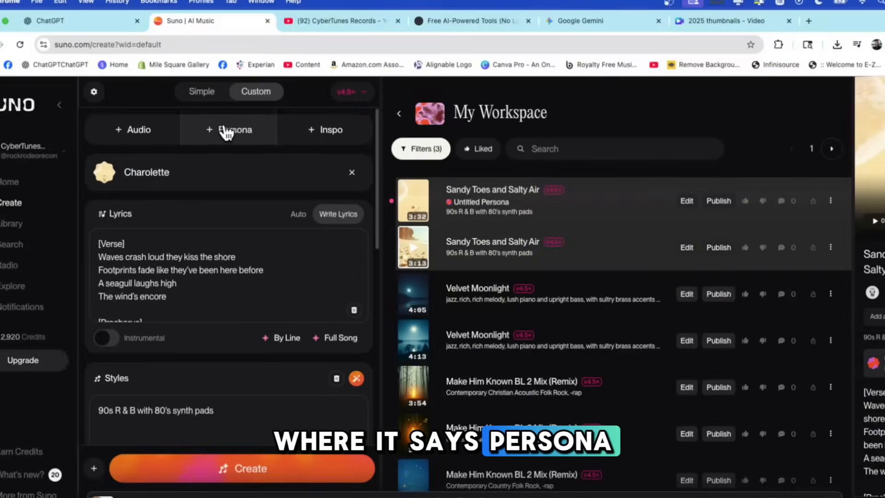
# Choose the singer's saved persona in the 90s R & B style for the new song and close the persona selection.
pyautogui.click(237, 134)
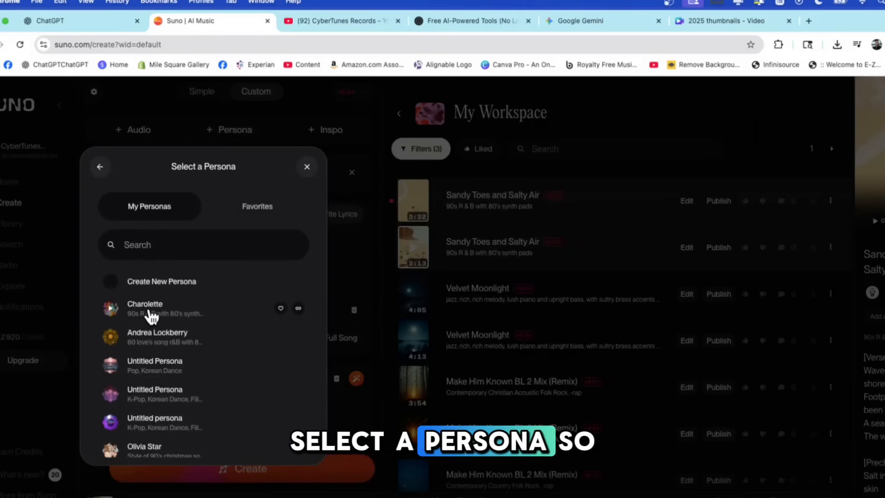
pyautogui.click(152, 316)
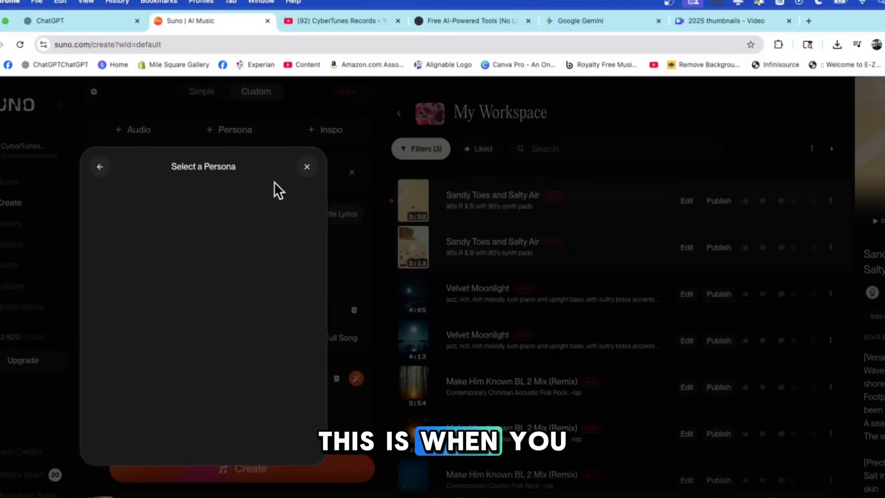
pyautogui.click(305, 167)
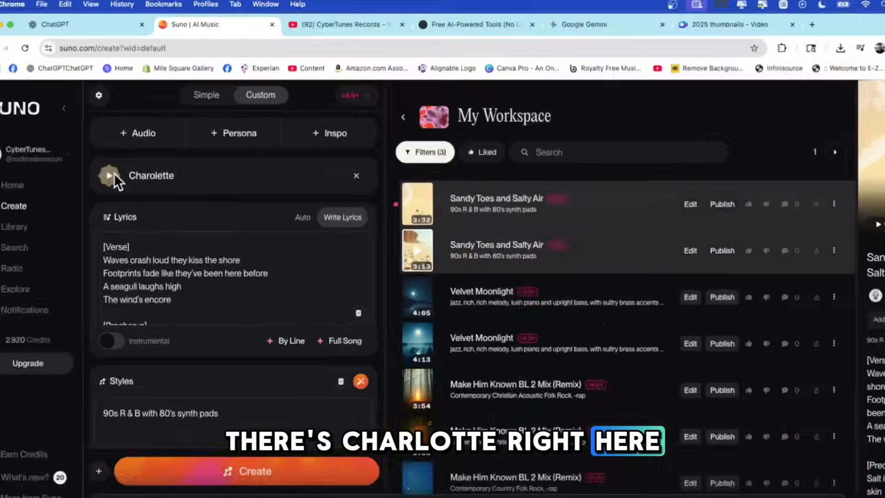
# Generate full-song lyrics from the prompt "love song in NYC", compare the two options, and select "City of Us".
pyautogui.click(344, 341)
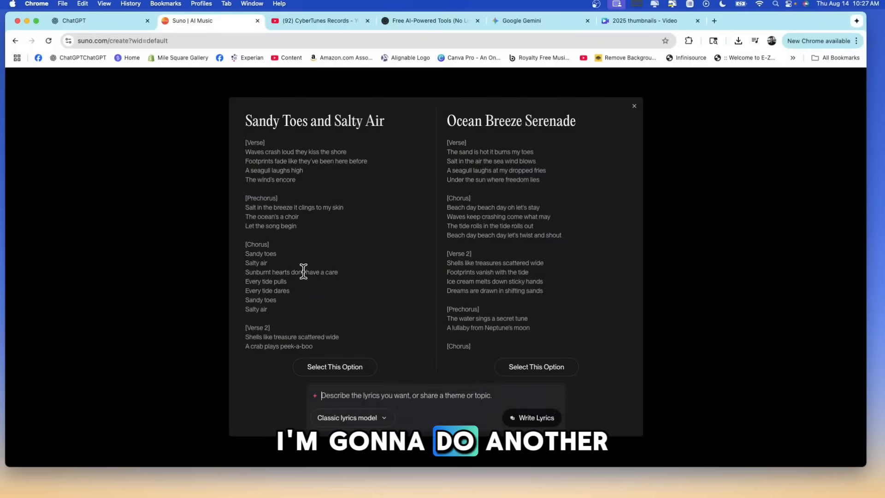
pyautogui.click(425, 393)
pyautogui.write('love song in NYC')
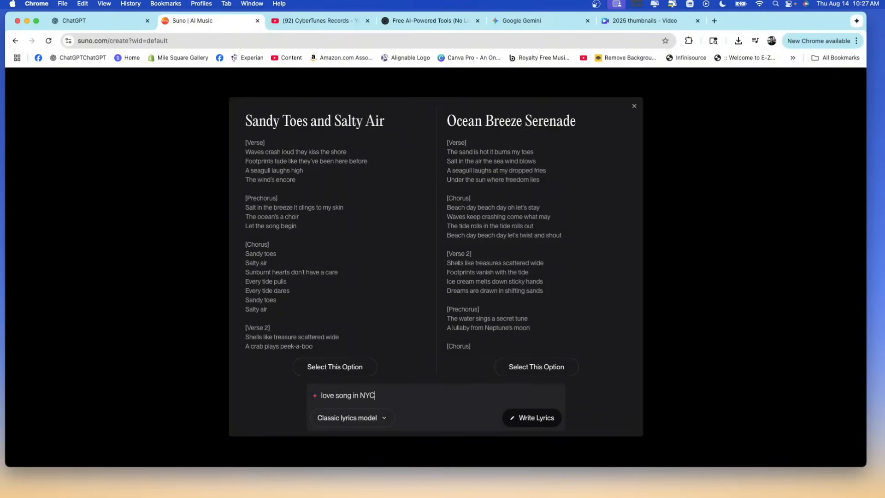
pyautogui.click(534, 417)
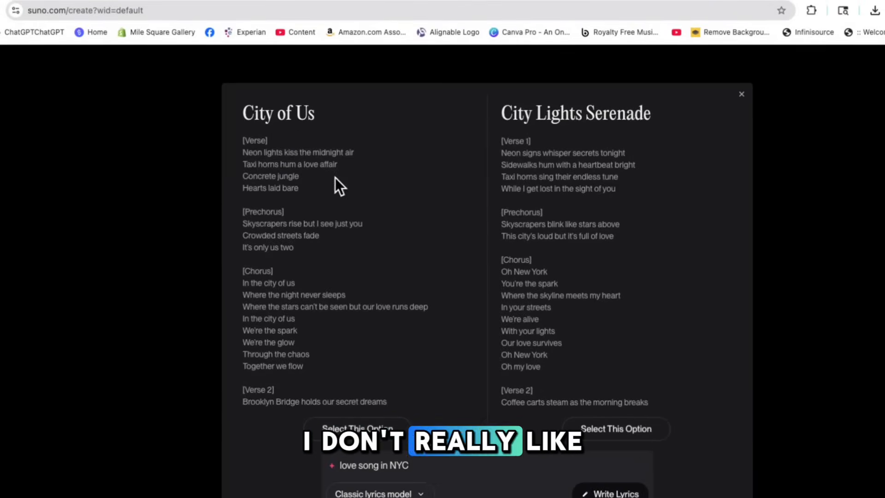
pyautogui.scroll(-1, 281, 166)
pyautogui.scroll(1, 281, 166)
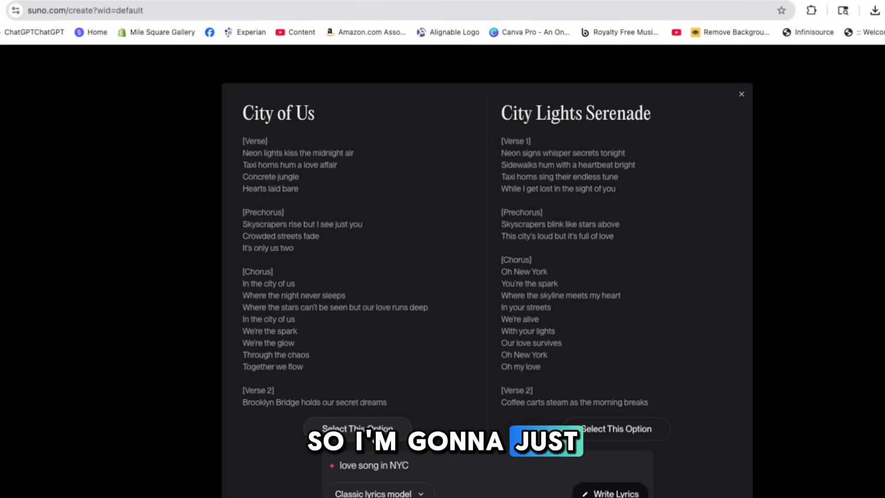
pyautogui.click(387, 436)
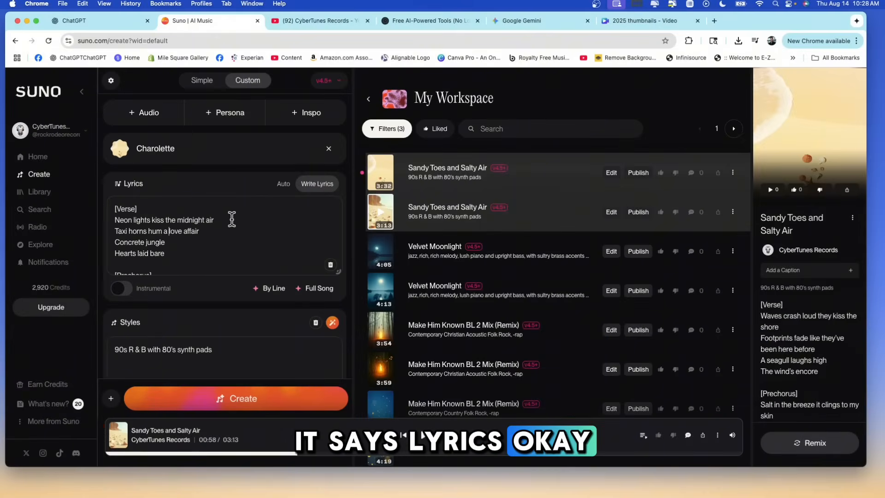
# Look through the inserted "City of Us" lyrics and select all of their text.
pyautogui.scroll(-4, 231, 219)
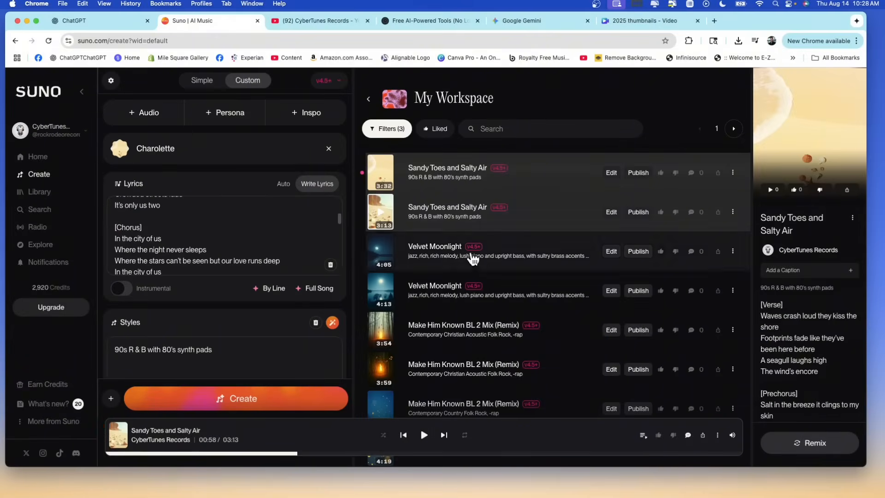
pyautogui.scroll(2, 199, 235)
pyautogui.scroll(3, 199, 235)
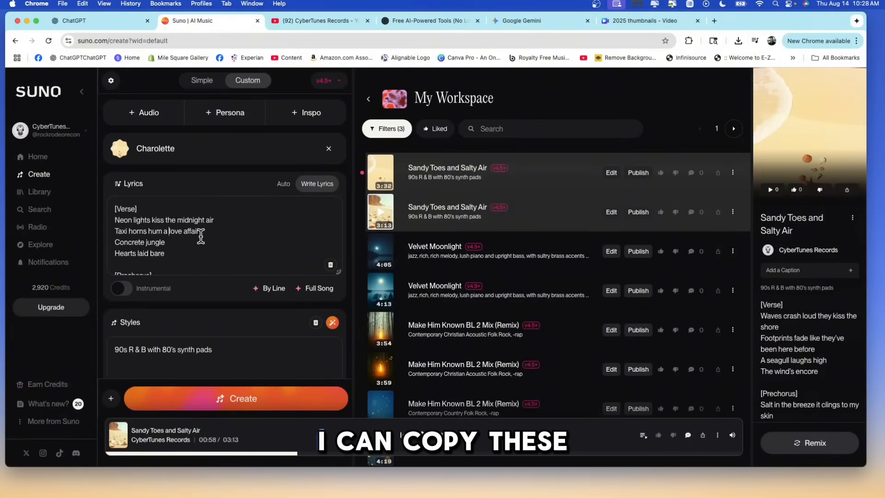
pyautogui.press('super+a')
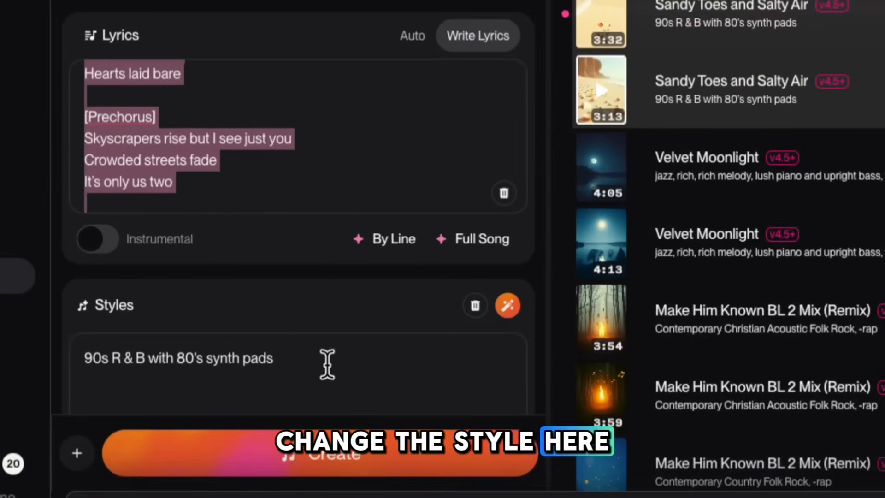
# Replace the style description with "contemporary pop 2020's" and create the song.
pyautogui.moveTo(327, 364); pyautogui.dragTo(59, 341)
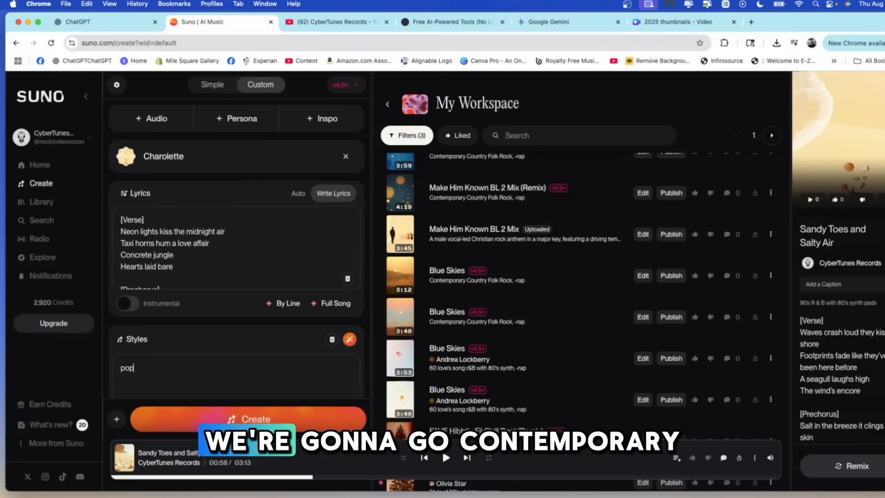
pyautogui.press('BackSpace')
pyautogui.press('BackSpace')
pyautogui.press('BackSpace')
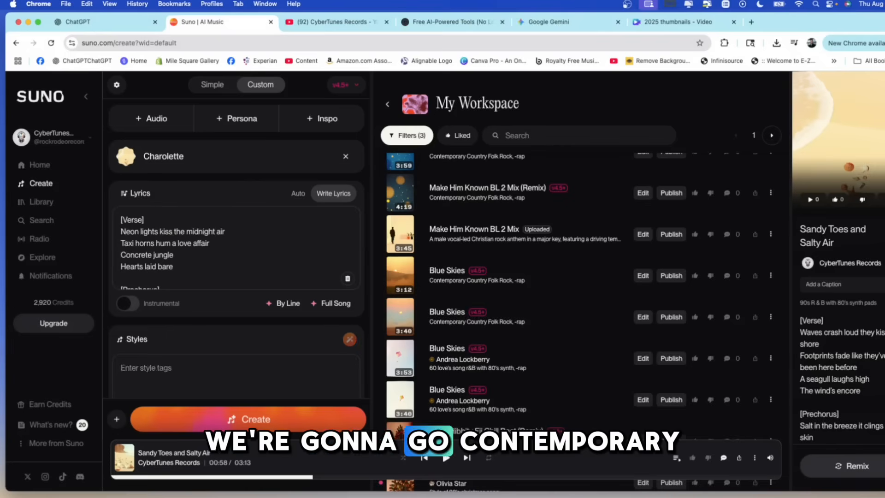
pyautogui.write('contempo')
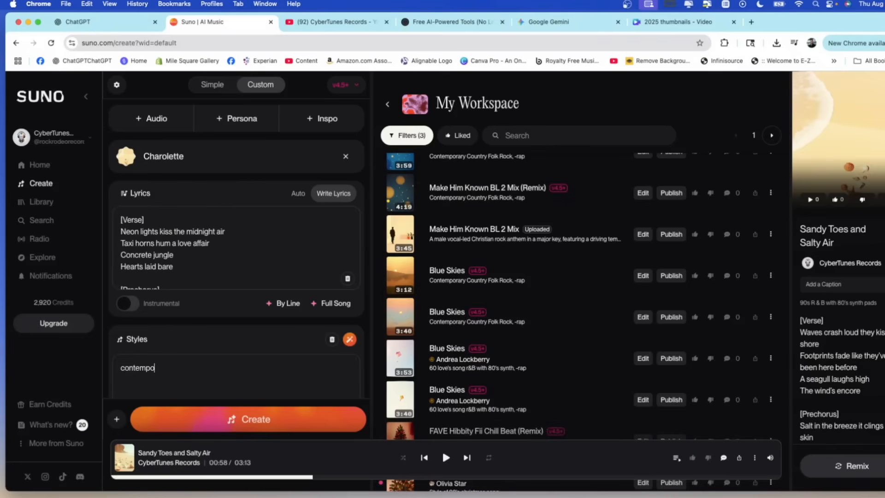
pyautogui.write('rary pop 202')
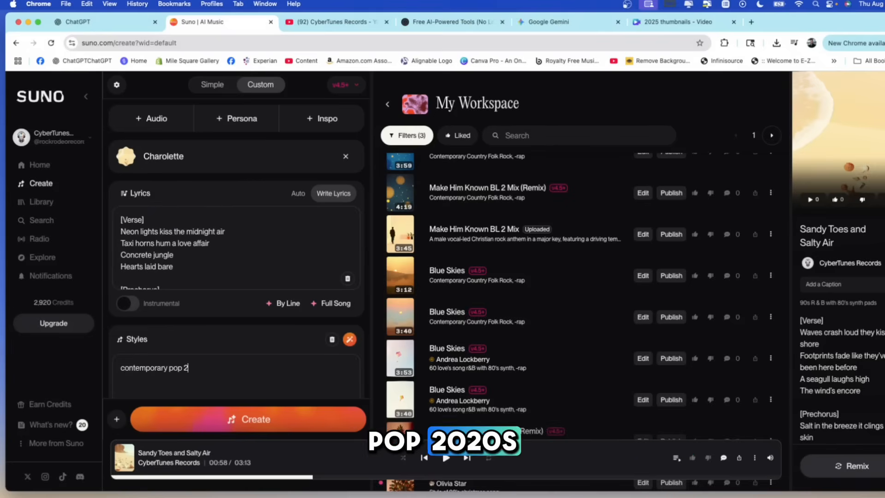
pyautogui.write("0's")
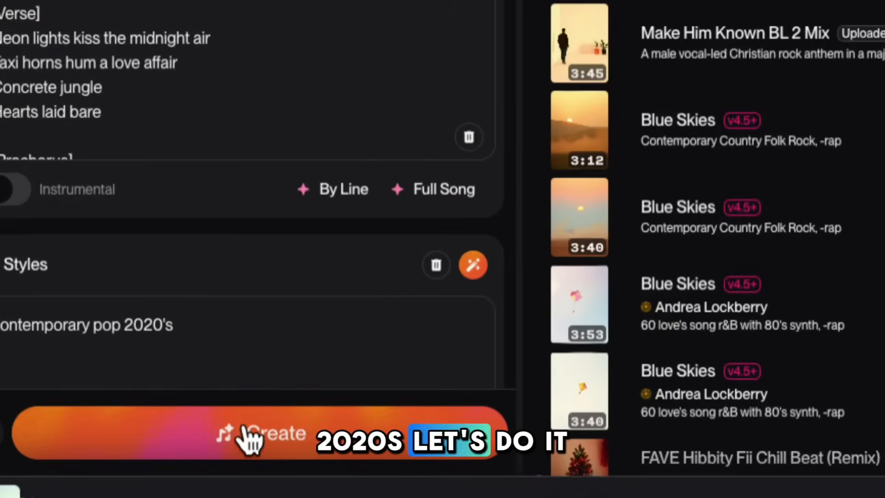
pyautogui.click(247, 417)
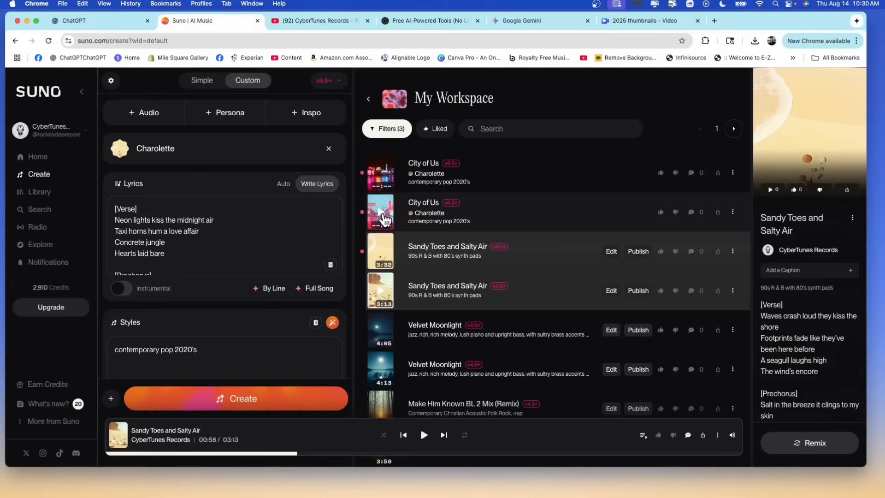
# Play the second new version of "City of Us", jump to several later passages, and pause it.
pyautogui.click(383, 213)
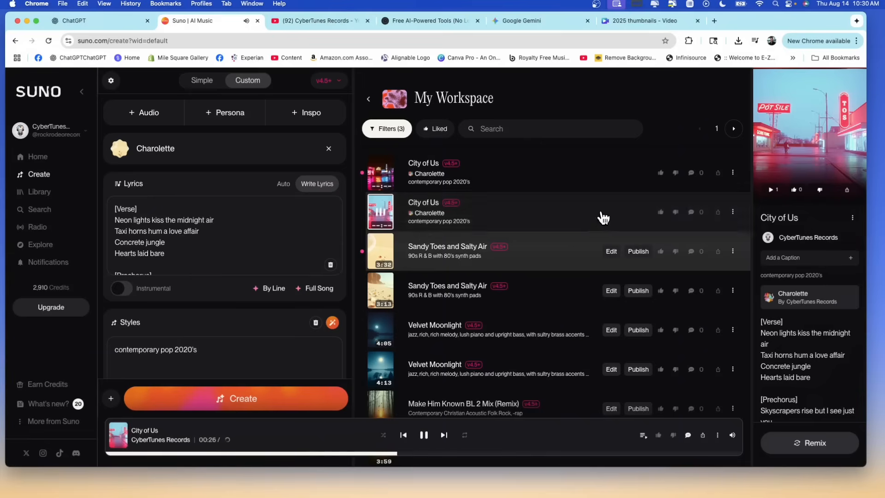
pyautogui.click(571, 454)
pyautogui.click(620, 455)
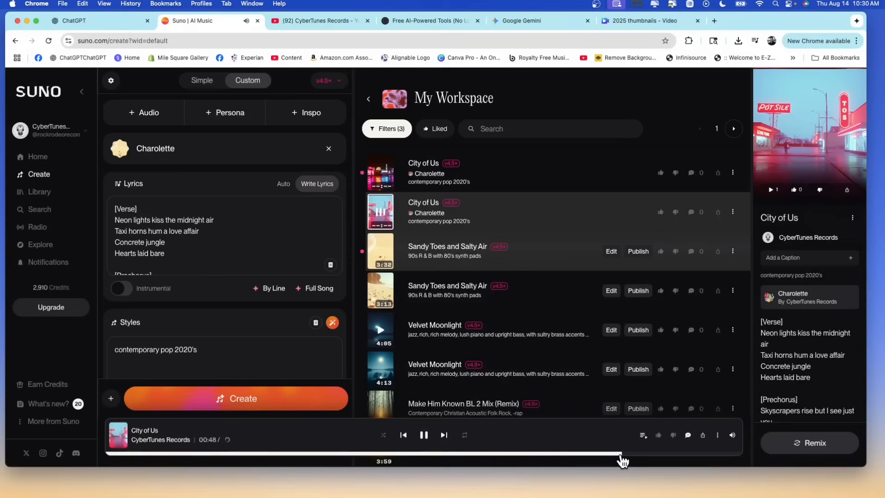
pyautogui.click(539, 455)
pyautogui.click(424, 435)
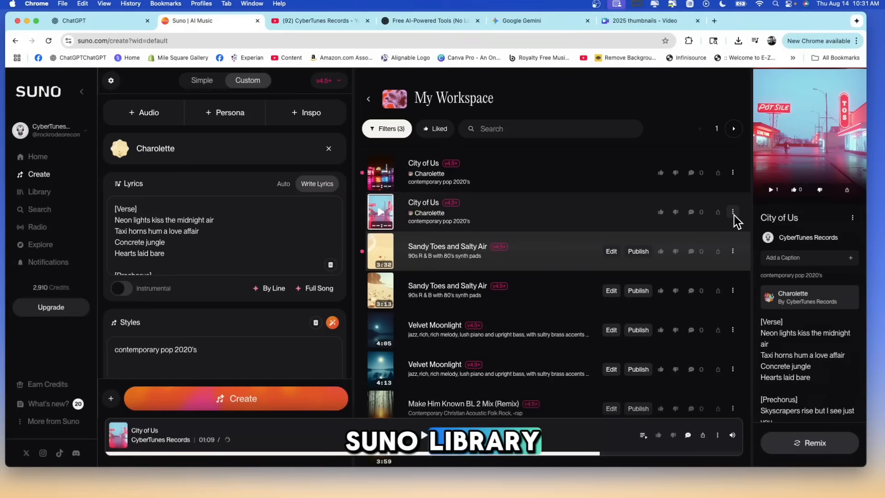
# Play the first new version of "City of Us" and skip ahead through it to sample the vocals.
pyautogui.click(385, 176)
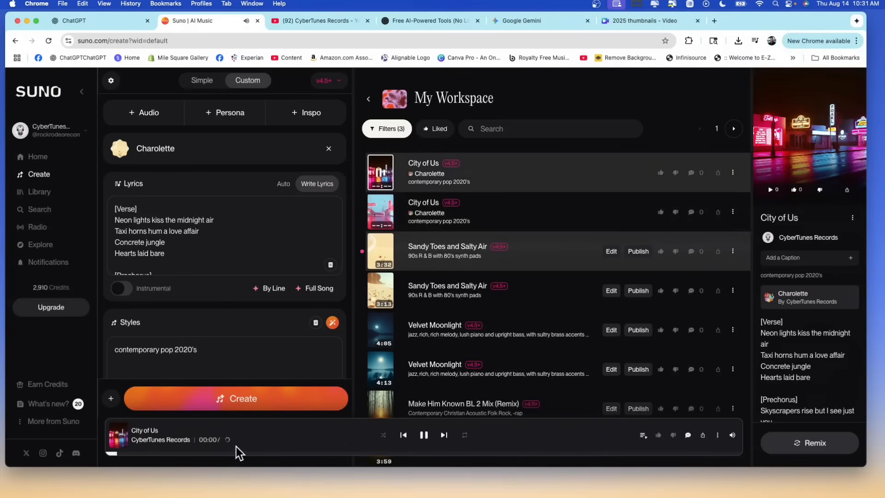
pyautogui.click(214, 454)
pyautogui.click(257, 454)
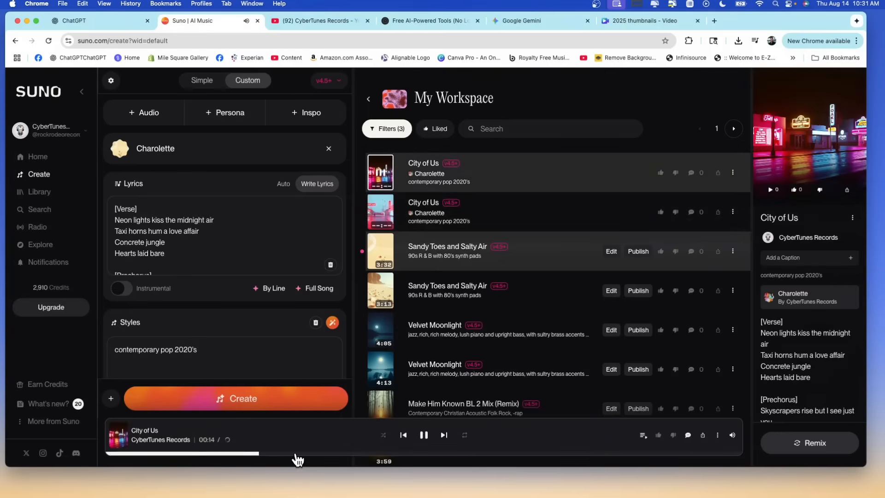
pyautogui.click(384, 454)
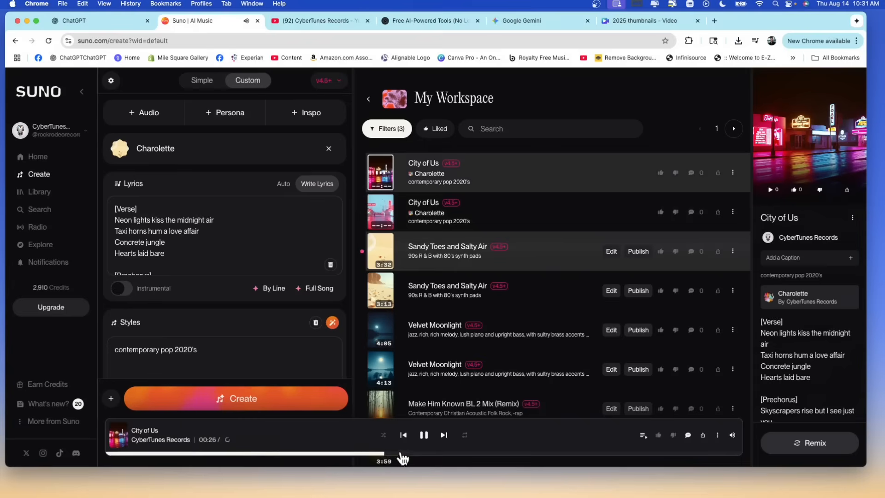
pyautogui.click(525, 454)
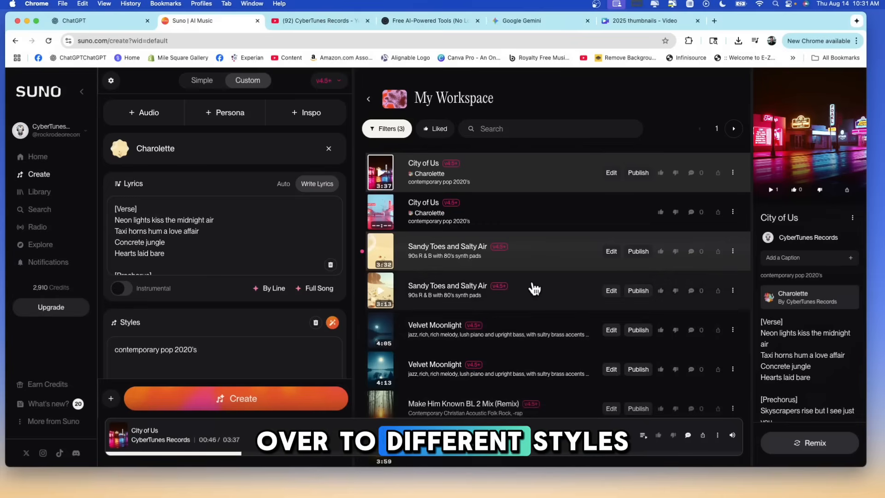
# Play the 3:32 and 3:13 versions of "Sandy Toes and Salty Air" to compare the voices, and pause playback.
pyautogui.click(382, 254)
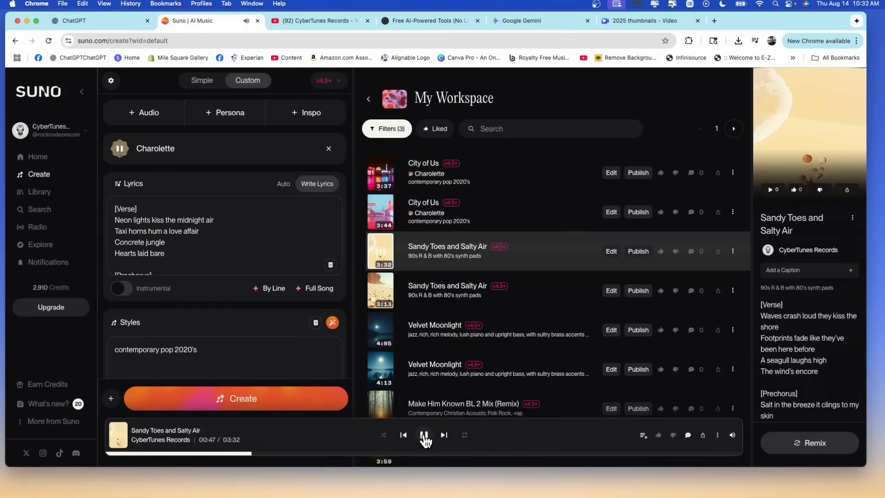
pyautogui.click(385, 295)
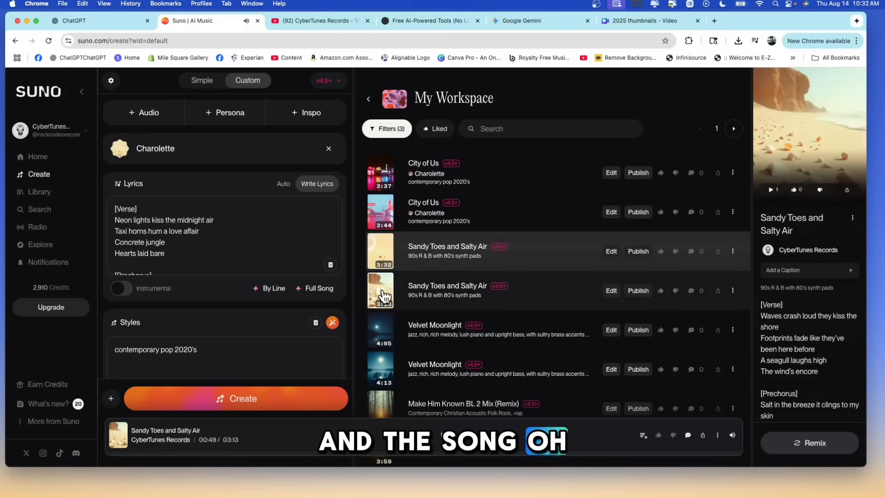
pyautogui.click(232, 454)
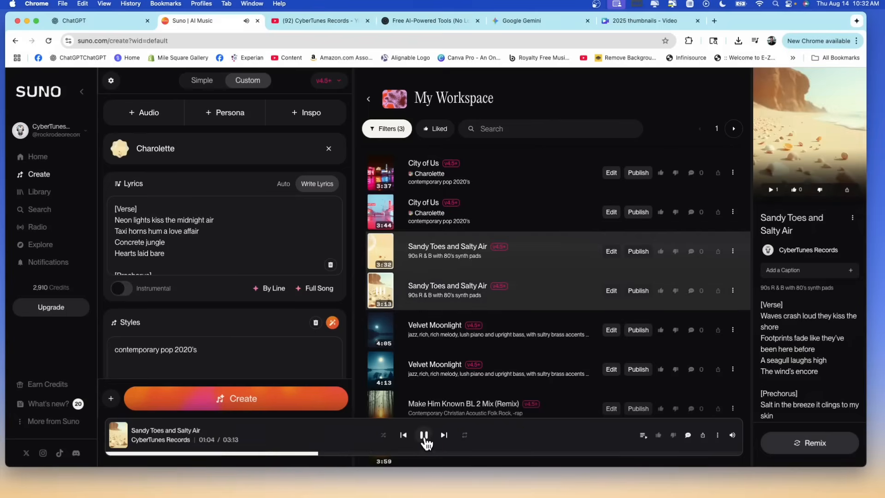
pyautogui.click(424, 435)
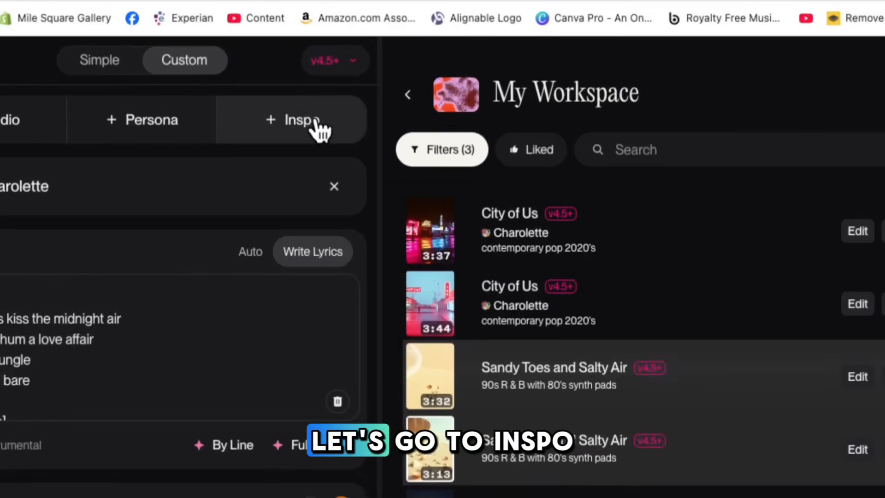
# Browse the playlists available as inspiration and pick the Contemporary Country playlist that contains one song.
pyautogui.click(326, 122)
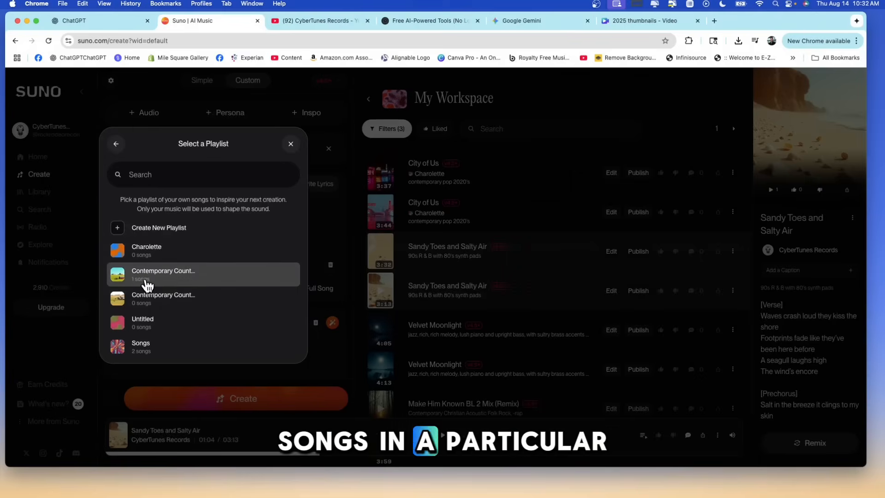
pyautogui.scroll(-2, 149, 286)
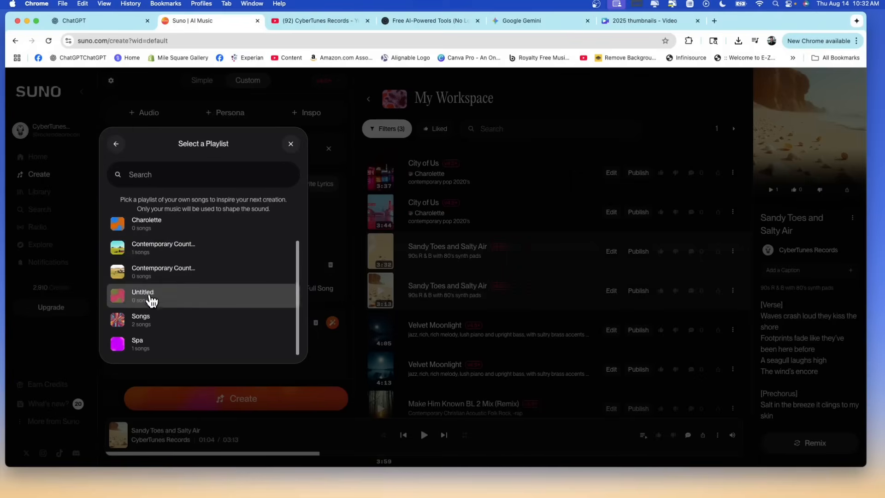
pyautogui.scroll(2, 153, 318)
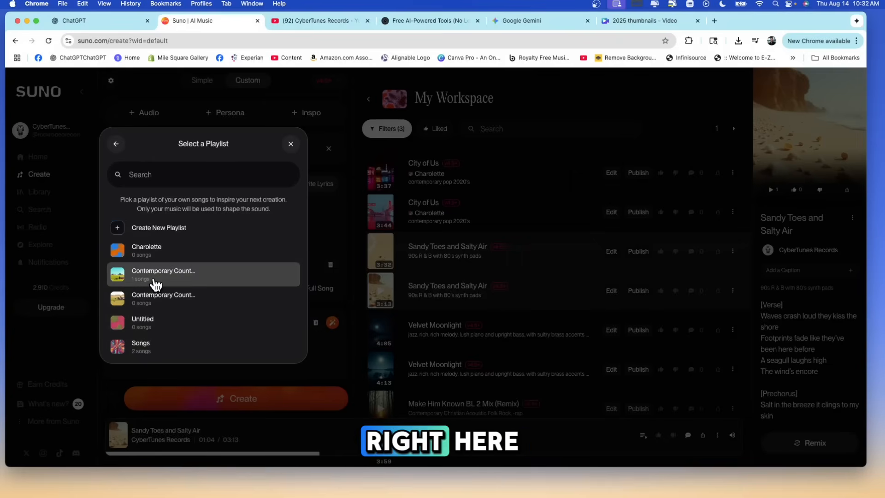
pyautogui.click(154, 282)
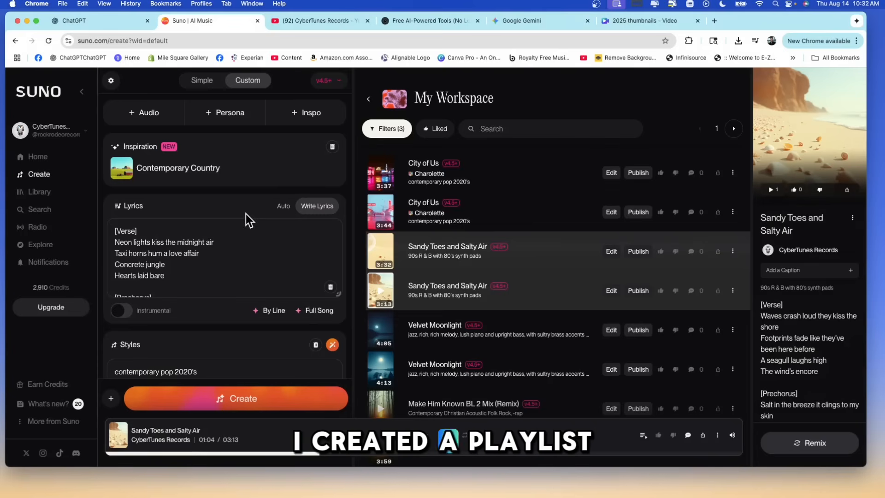
# Generate full-song lyrics about "love on the farm" and use the version opening with "The rooster calls at the crack of dawn".
pyautogui.click(237, 245)
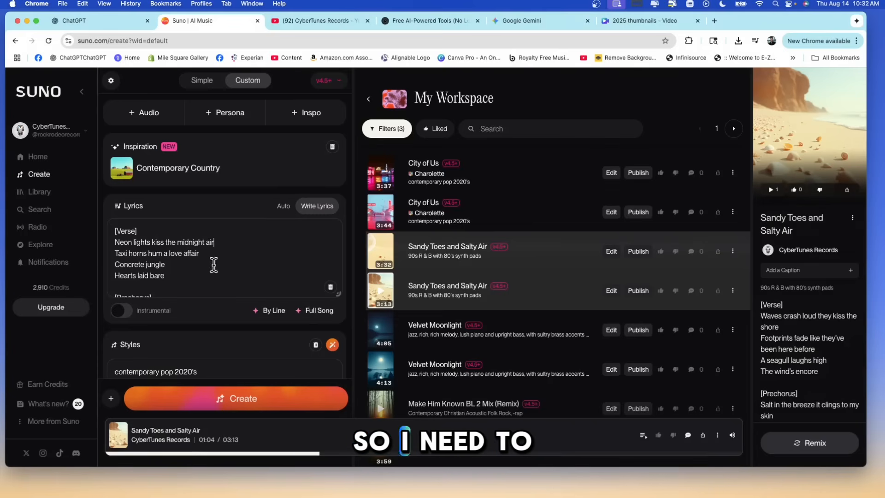
pyautogui.click(317, 311)
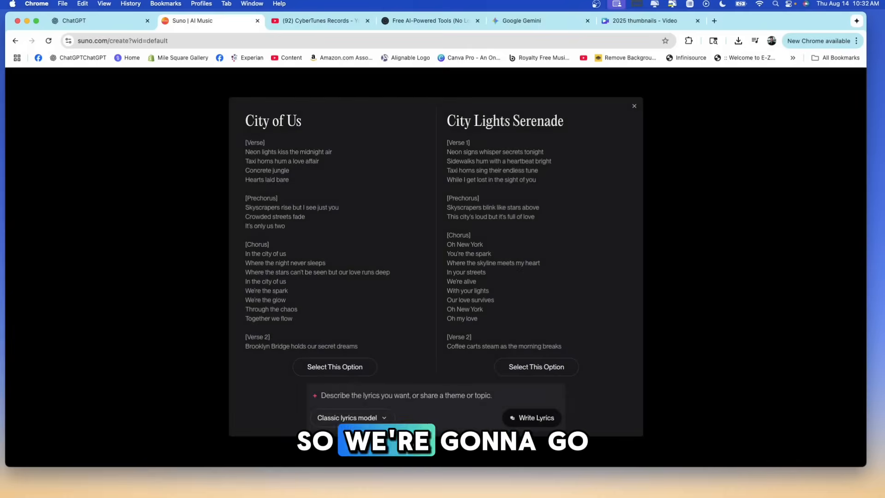
pyautogui.write('love on the farm')
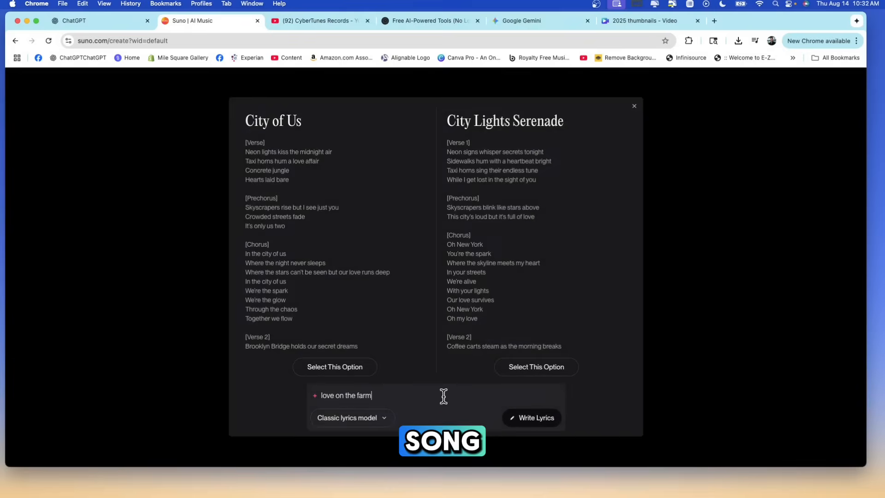
pyautogui.click(530, 418)
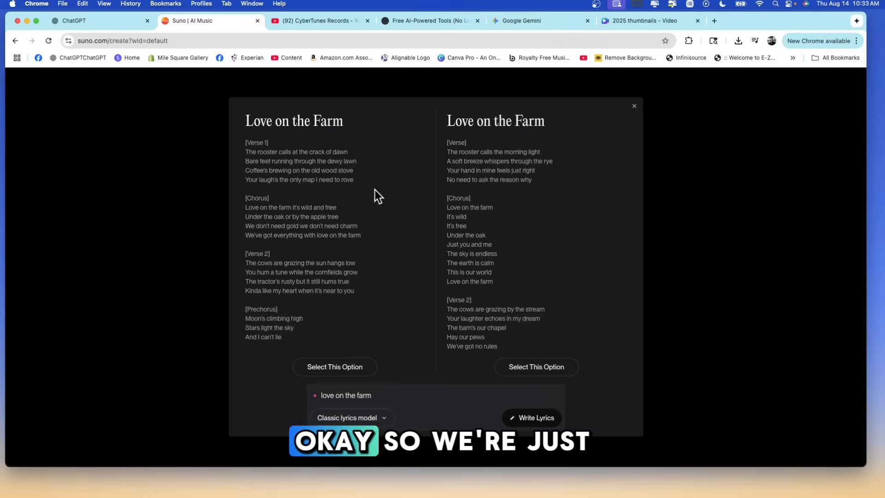
pyautogui.click(335, 366)
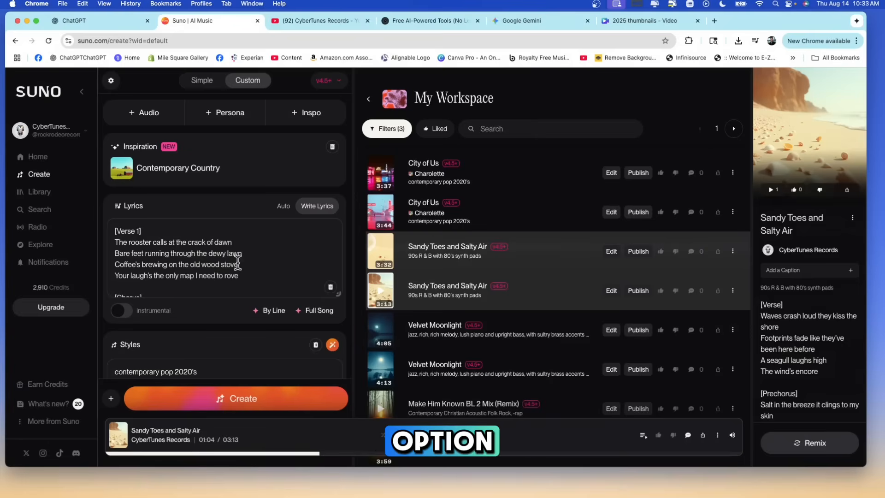
# Look over the lyrics and current style, and sample the Contemporary Country inspiration playlist before pausing it.
pyautogui.scroll(-10, 233, 254)
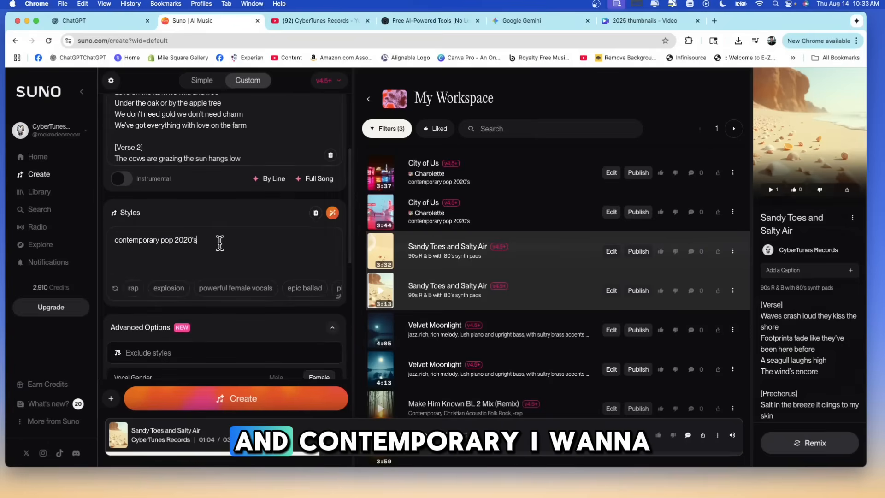
pyautogui.scroll(5, 233, 241)
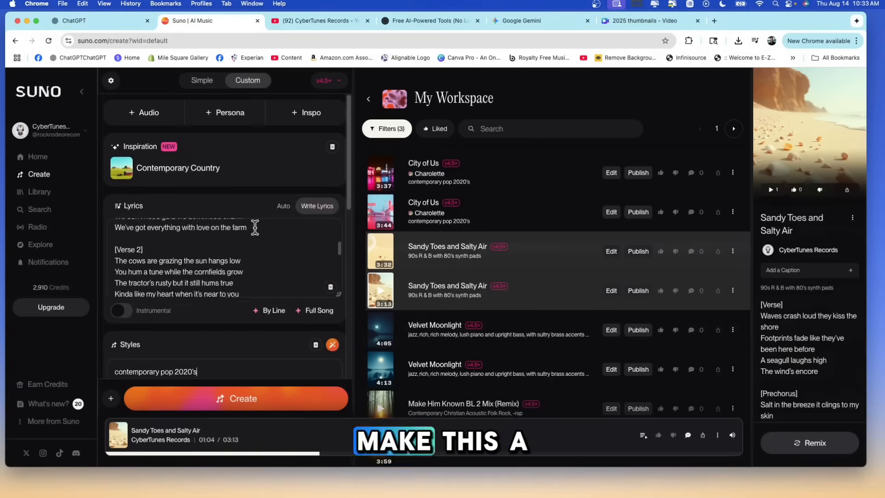
pyautogui.scroll(-2, 254, 230)
pyautogui.scroll(-2, 226, 346)
pyautogui.scroll(2, 193, 276)
pyautogui.click(122, 169)
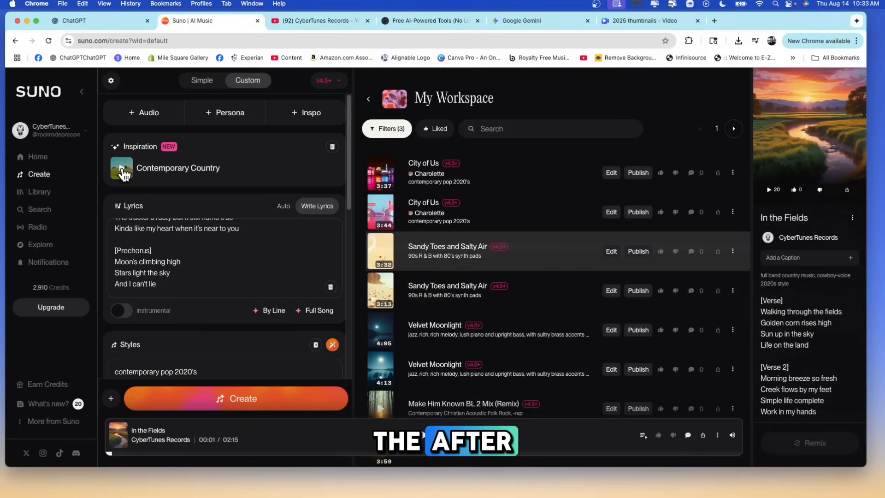
pyautogui.click(122, 168)
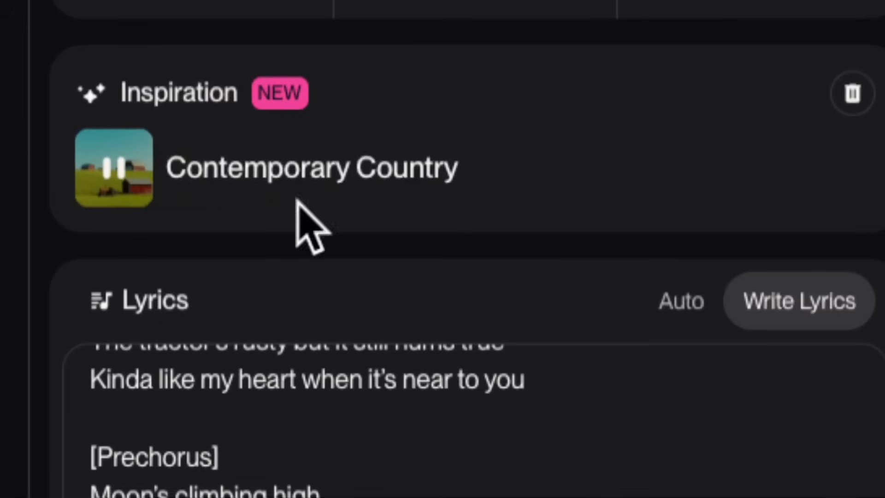
pyautogui.click(113, 168)
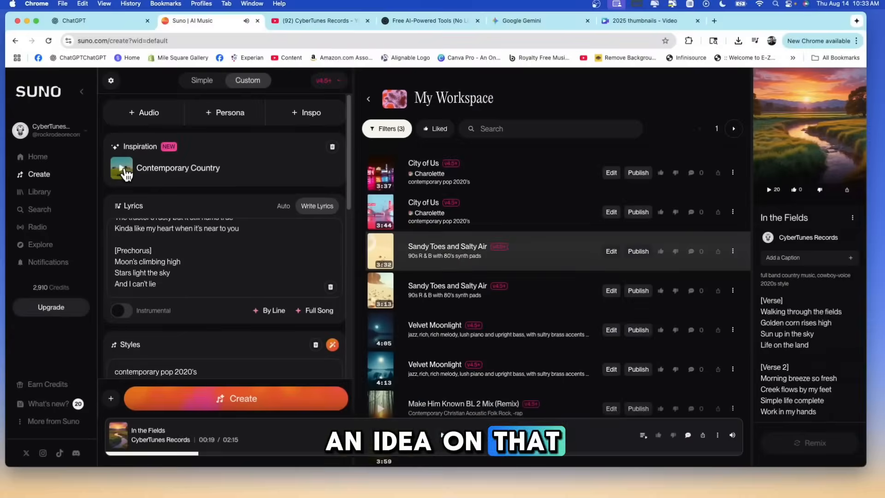
# Replace the song's style with "motown" and create the "Love on the Farm" song.
pyautogui.scroll(-4, 192, 356)
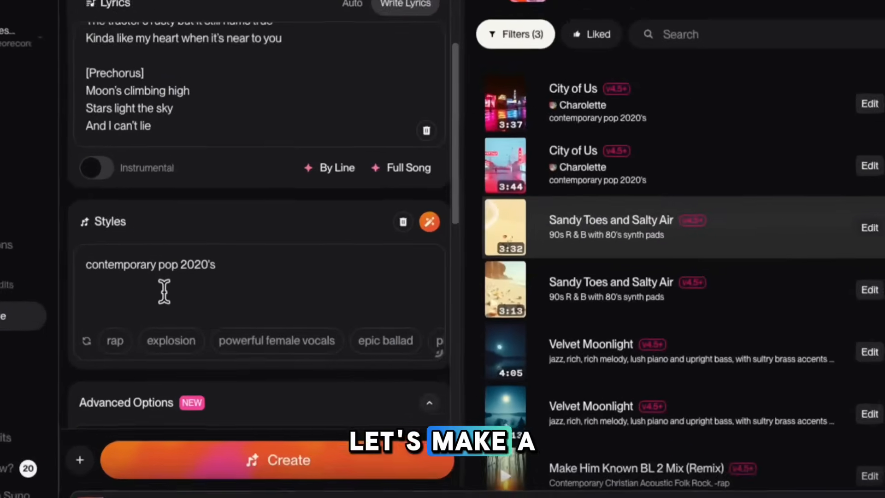
pyautogui.moveTo(260, 269); pyautogui.dragTo(87, 268)
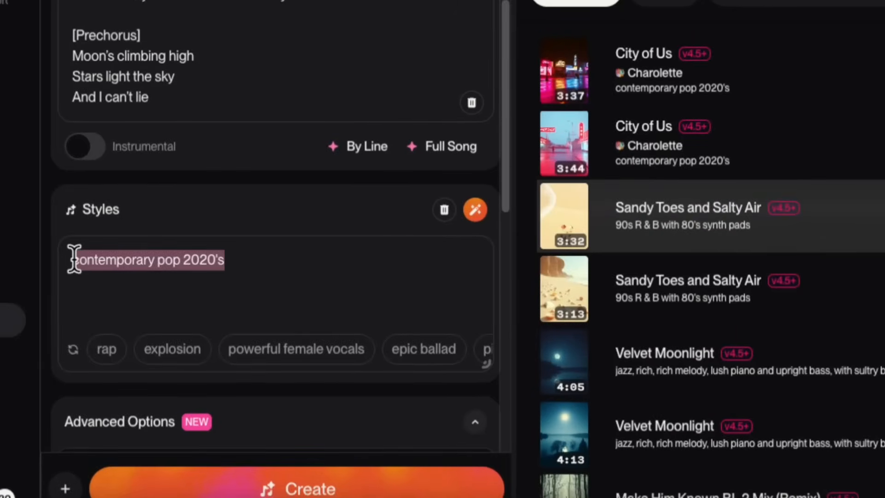
pyautogui.write('motown')
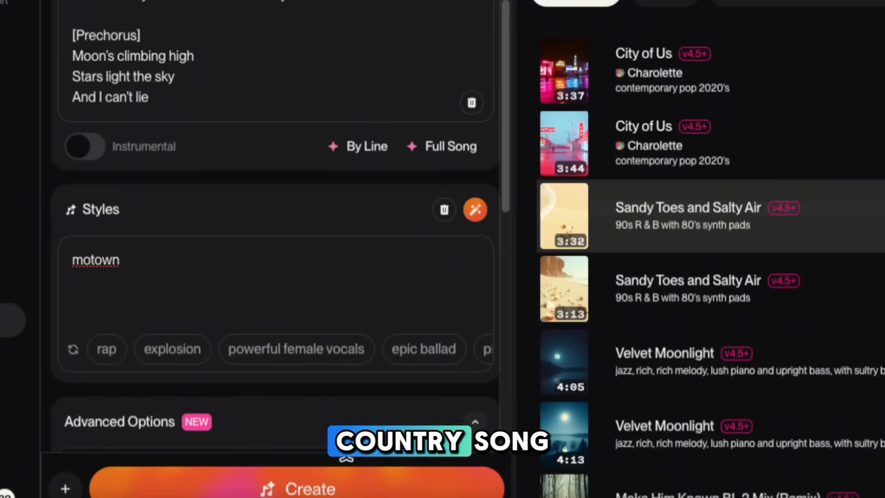
pyautogui.click(335, 484)
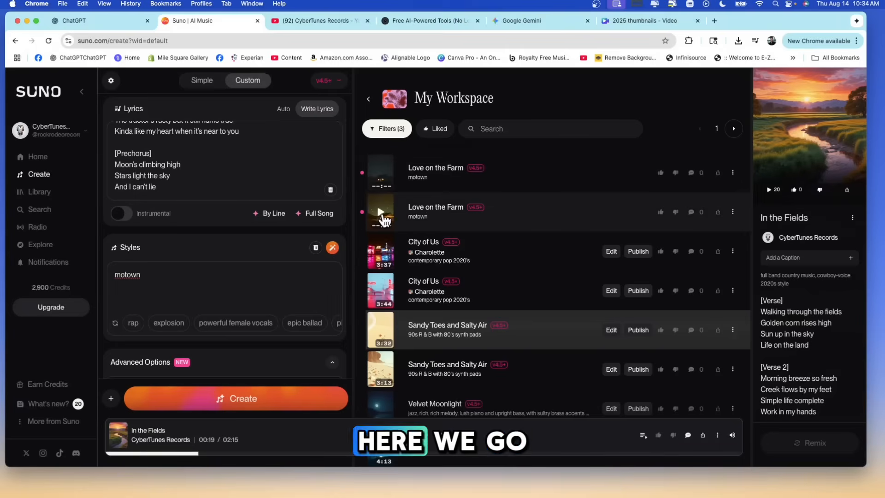
# Play the second-listed motown version of "Love on the Farm" while reviewing the advanced options and lyrics, and pause it.
pyautogui.click(381, 213)
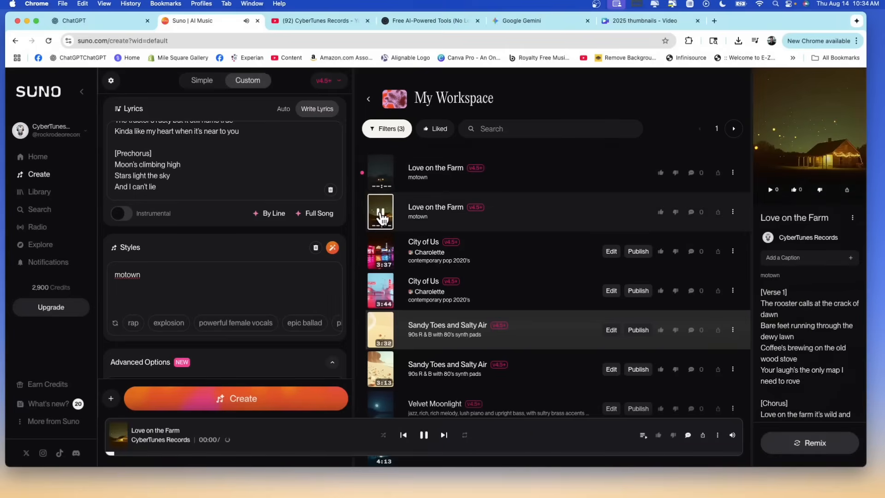
pyautogui.scroll(-5, 266, 241)
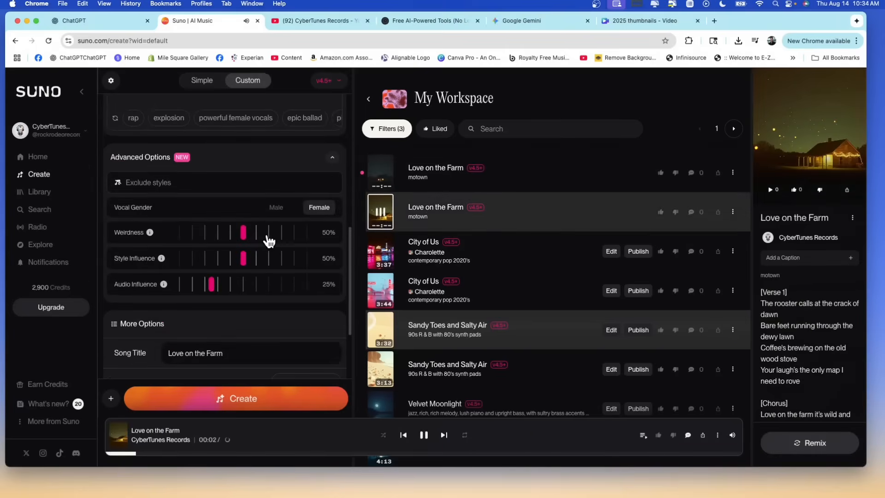
pyautogui.scroll(-3, 267, 240)
pyautogui.scroll(6, 266, 234)
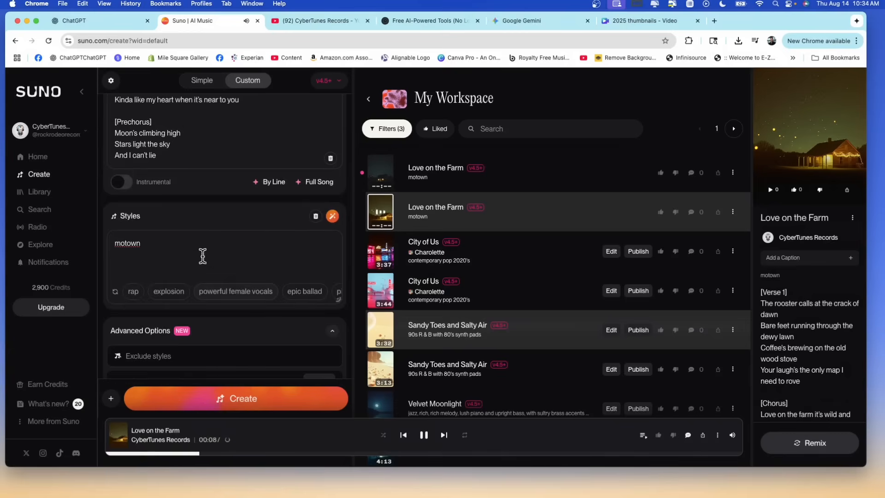
pyautogui.scroll(5, 203, 254)
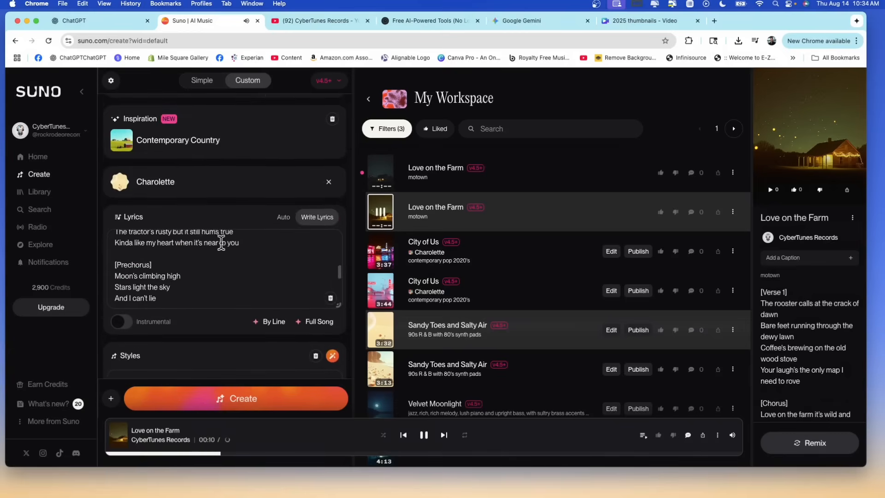
pyautogui.scroll(3, 222, 242)
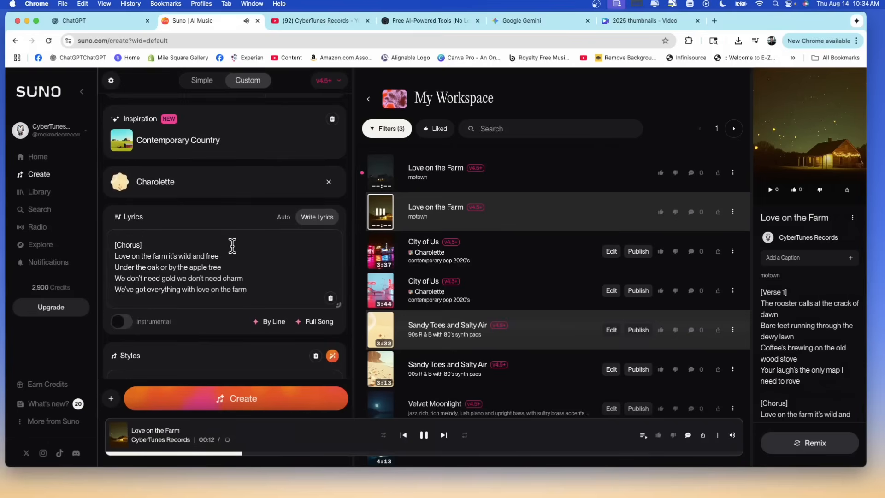
pyautogui.scroll(2, 232, 245)
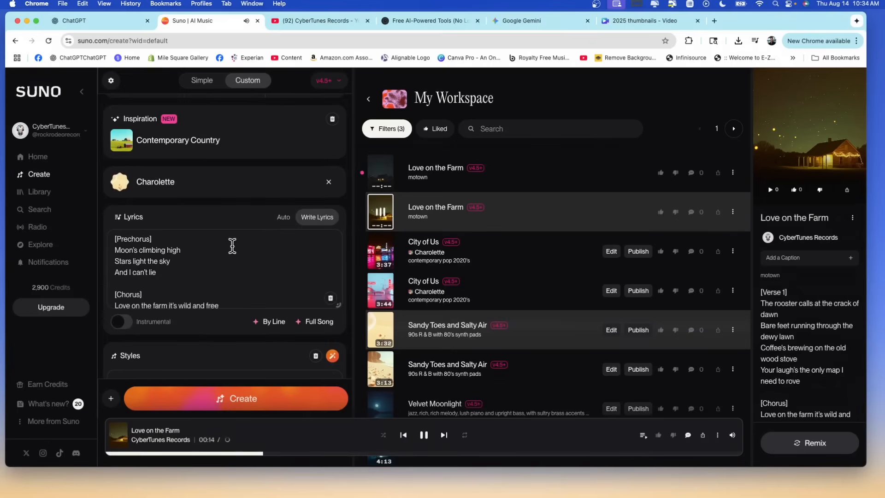
pyautogui.scroll(5, 232, 245)
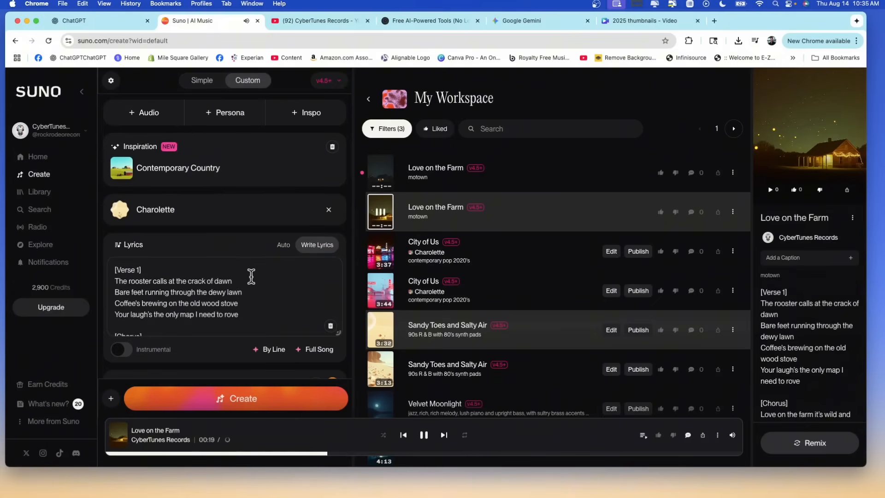
pyautogui.scroll(-5, 219, 276)
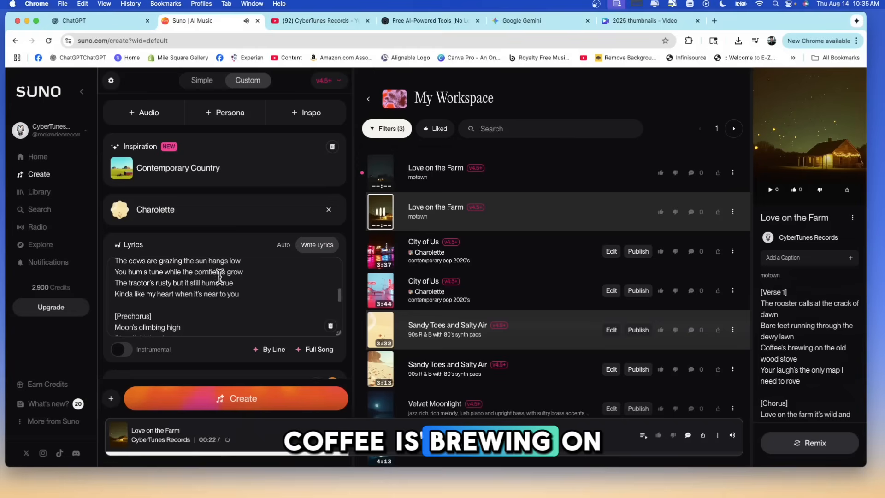
pyautogui.scroll(-10, 220, 276)
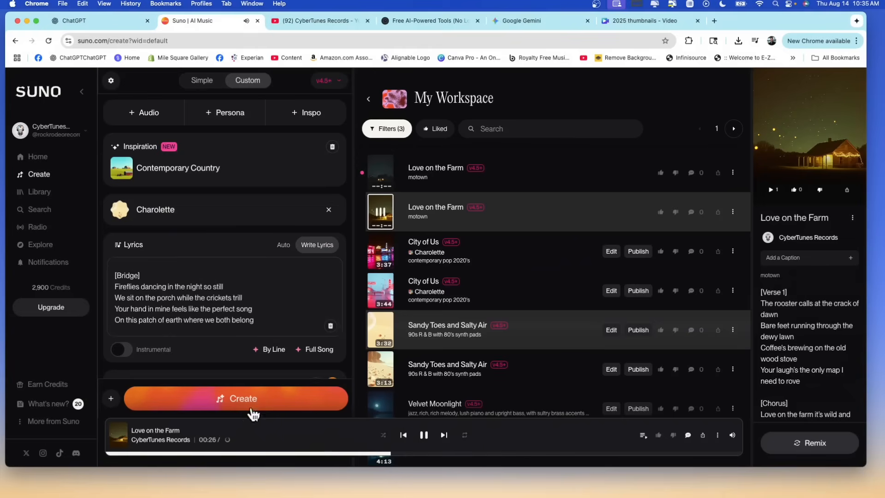
pyautogui.click(382, 202)
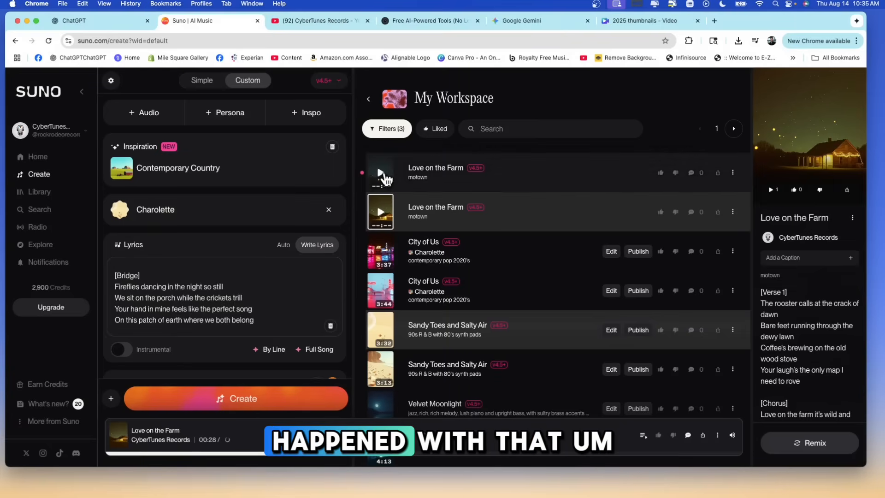
# Sample the first-listed motown version of "Love on the Farm" and review its style, persona and inspiration settings.
pyautogui.click(381, 174)
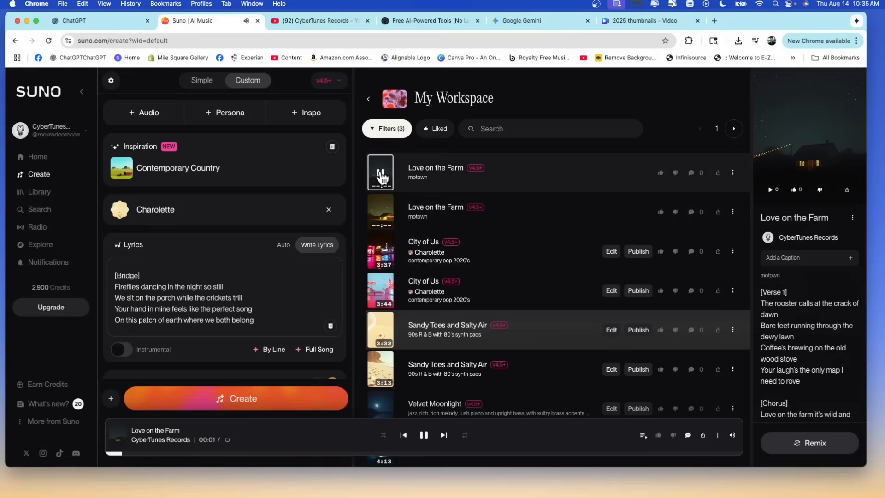
pyautogui.click(295, 454)
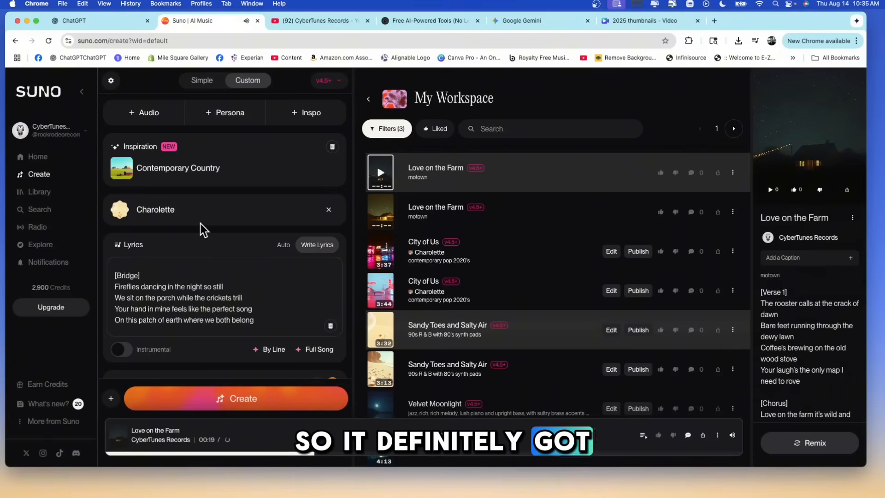
pyautogui.scroll(-2, 200, 223)
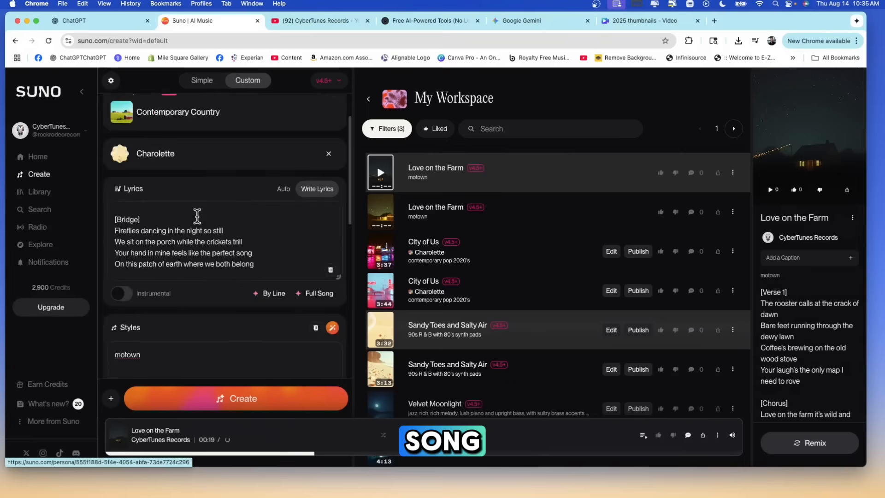
pyautogui.scroll(-5, 197, 216)
pyautogui.scroll(5, 165, 223)
pyautogui.scroll(-2, 199, 262)
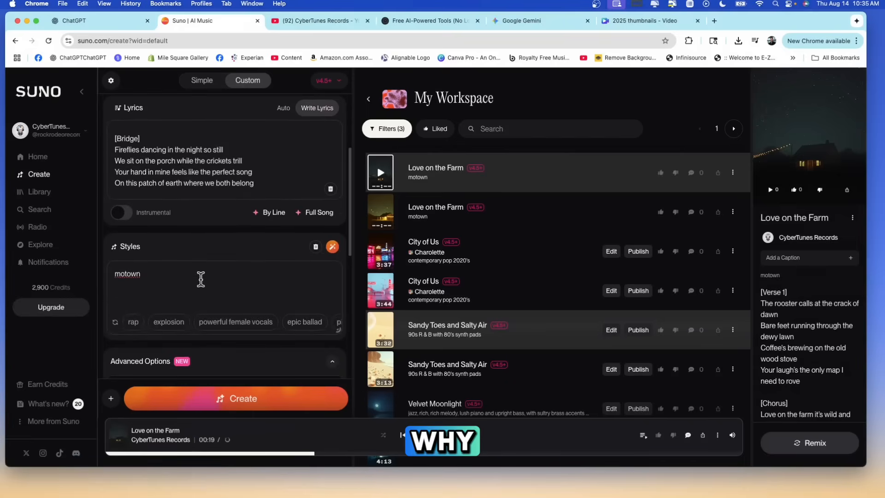
pyautogui.doubleClick(123, 273)
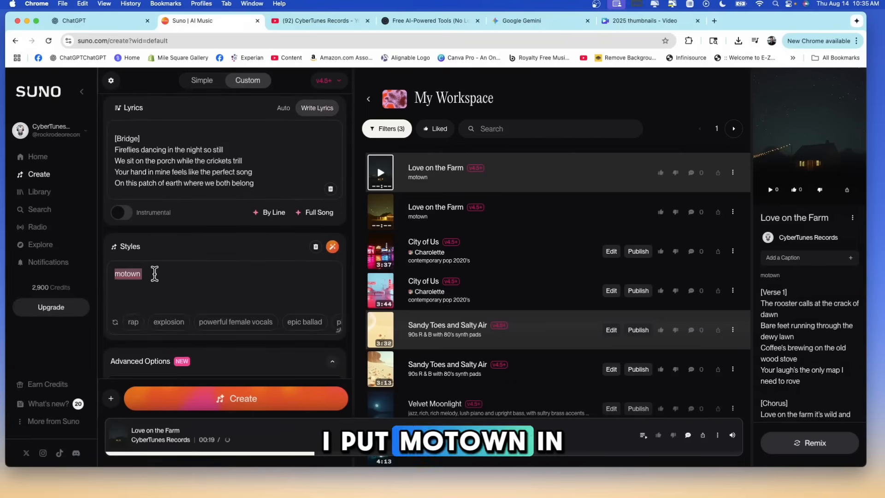
pyautogui.scroll(3, 184, 273)
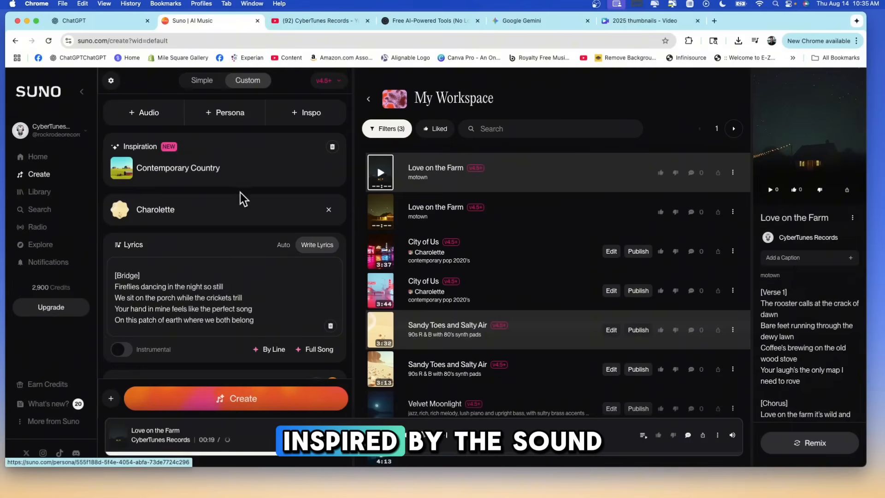
# Clear the song's style, set it to "80's rock", and create new versions of "Love on the Farm".
pyautogui.scroll(-4, 202, 207)
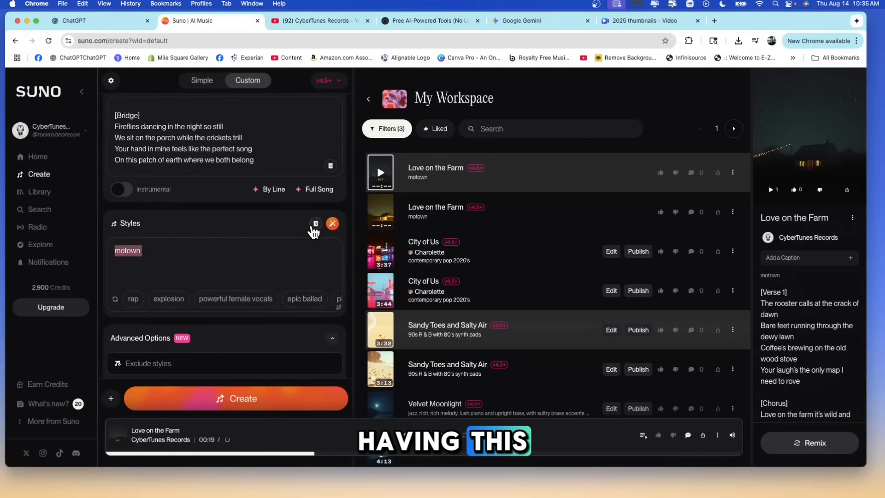
pyautogui.click(315, 224)
pyautogui.click(245, 244)
pyautogui.write("80's rock")
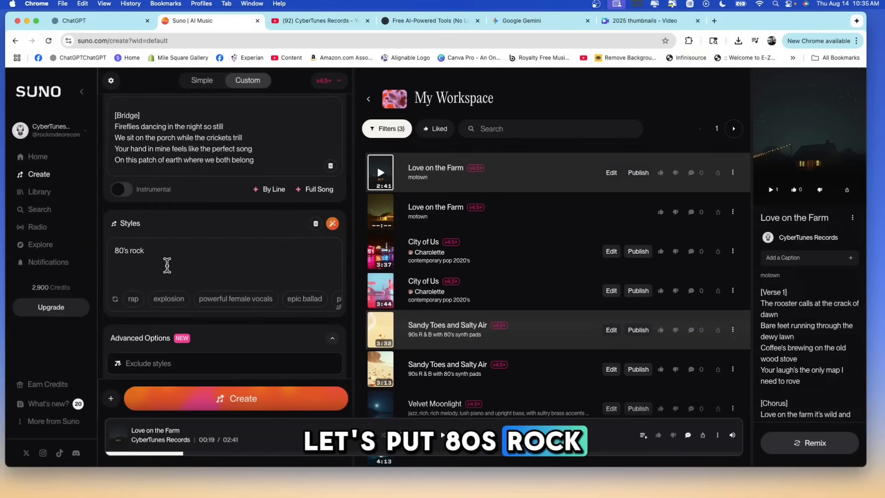
pyautogui.click(302, 397)
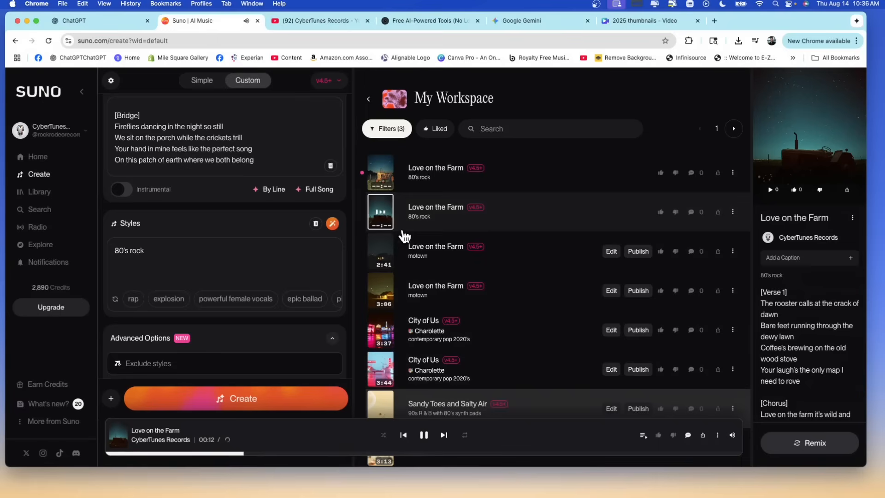
# Sample the second-listed 80's rock version of "Love on the Farm" and start playing the first-listed one.
pyautogui.click(352, 453)
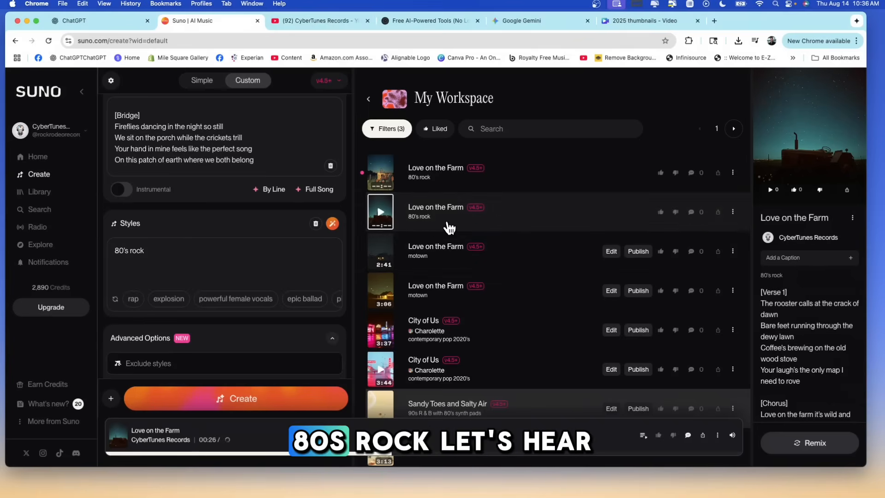
pyautogui.click(381, 174)
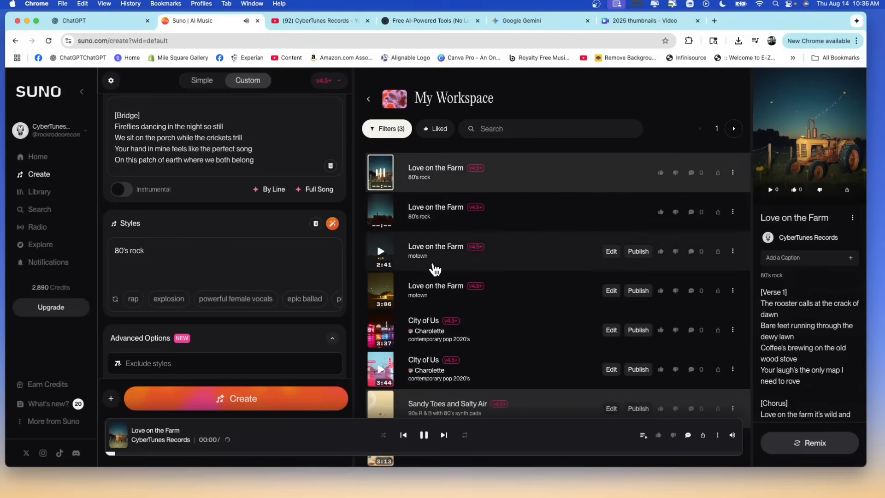
# Skip ahead in the first-listed 80's rock version of "Love on the Farm" to sample further parts, and stop playback.
pyautogui.click(239, 454)
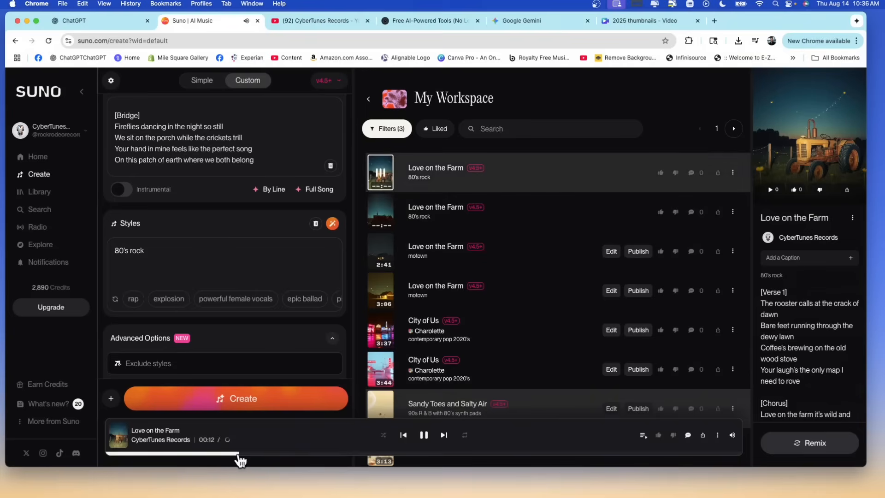
pyautogui.click(330, 454)
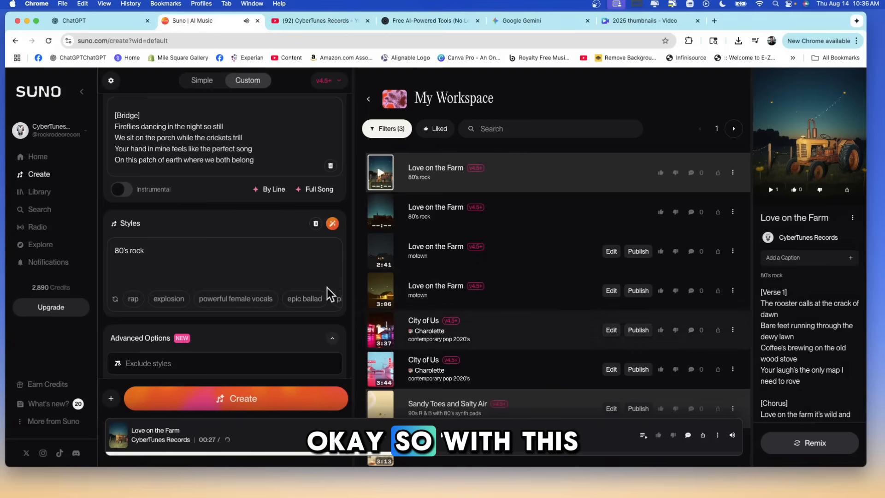
# Upload the audio file "BL Sideways wav.wav" and save it to the library.
pyautogui.scroll(5, 226, 252)
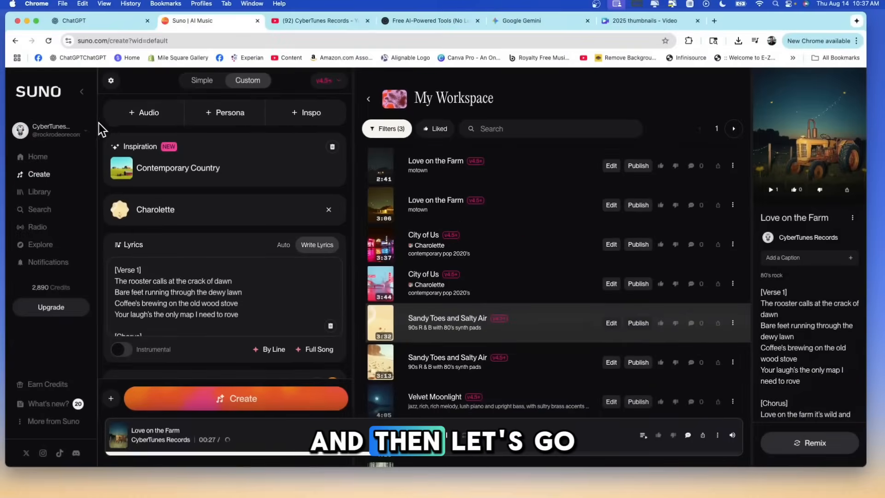
pyautogui.rightClick(133, 113)
pyautogui.click(122, 109)
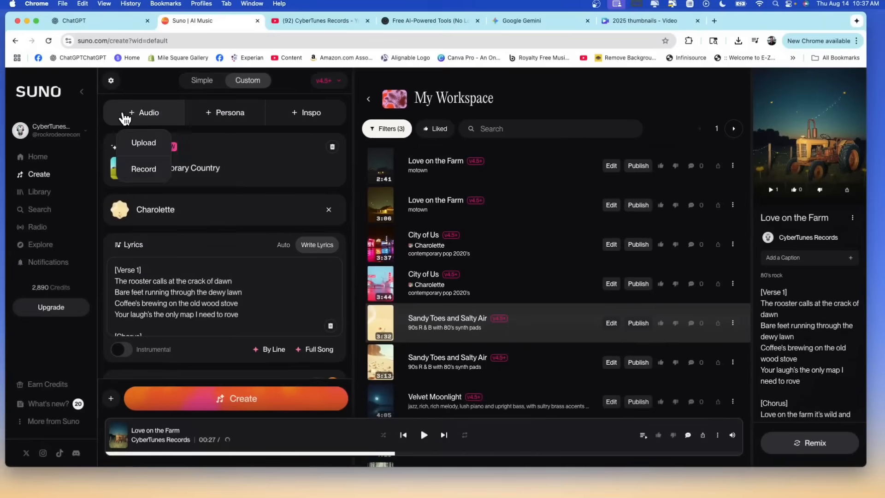
pyautogui.click(143, 143)
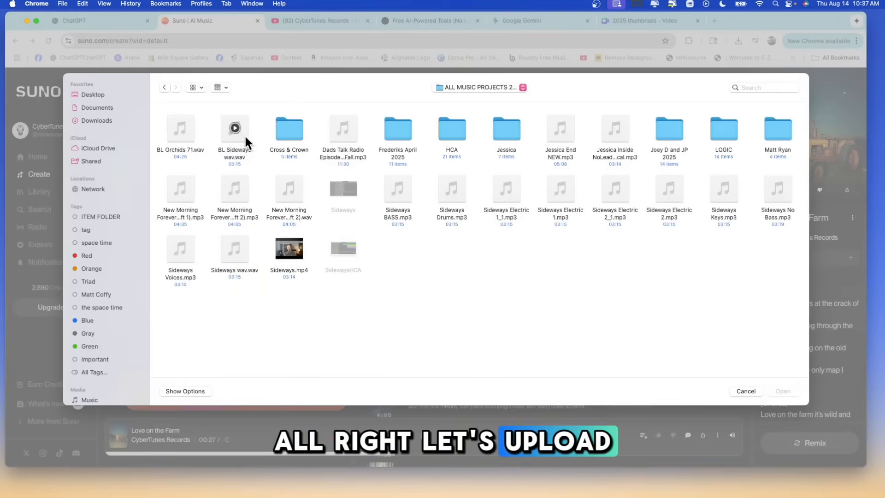
pyautogui.click(236, 134)
pyautogui.doubleClick(235, 133)
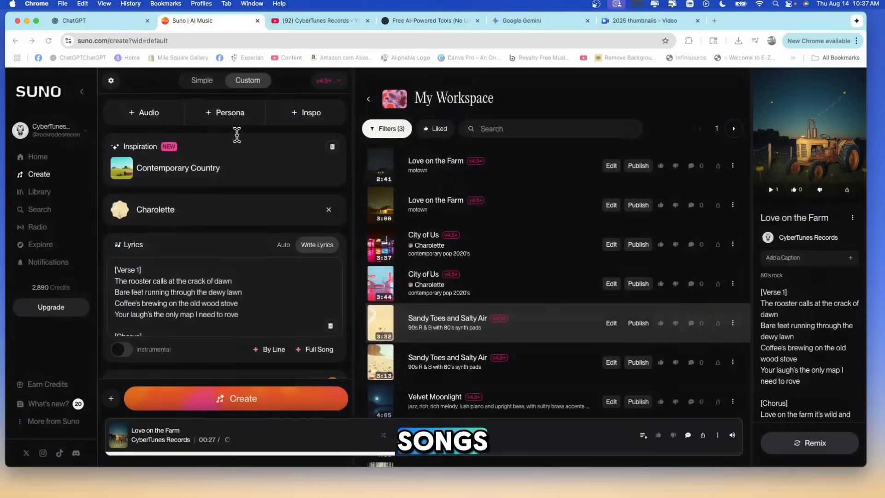
pyautogui.click(487, 363)
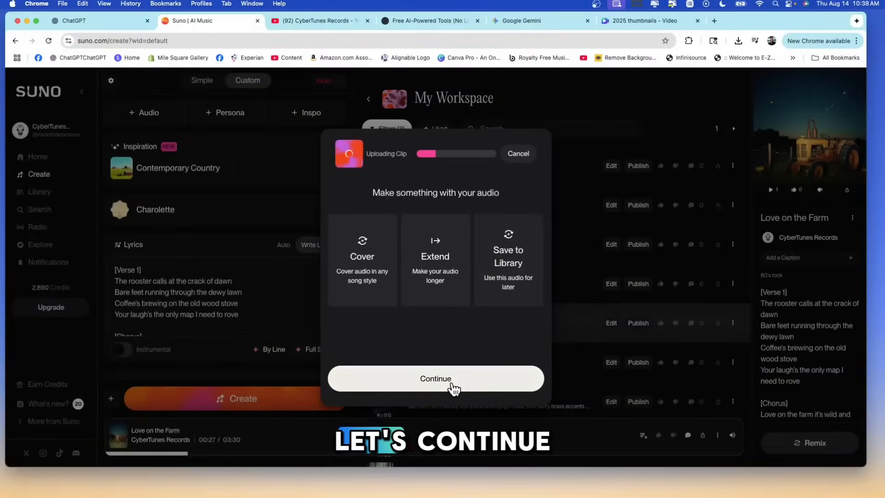
pyautogui.click(453, 385)
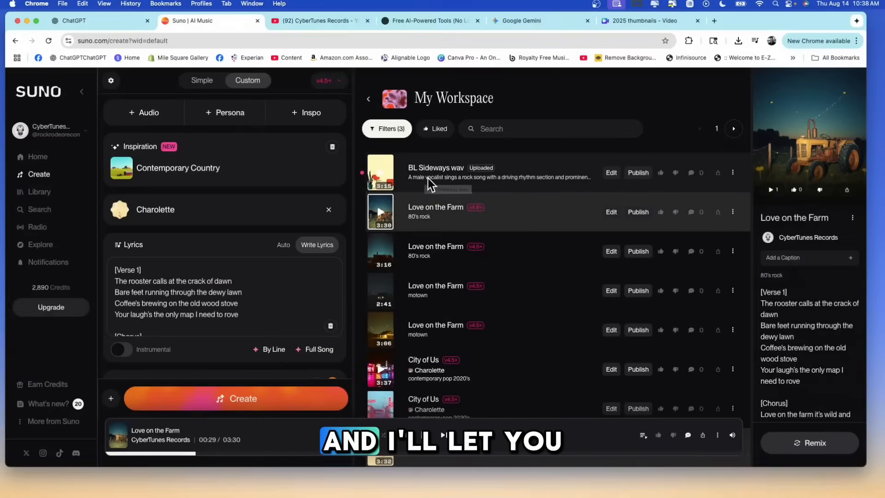
# Sample the uploaded "BL Sideways wav" track, review its remix and create options, and start a cover of it.
pyautogui.click(381, 172)
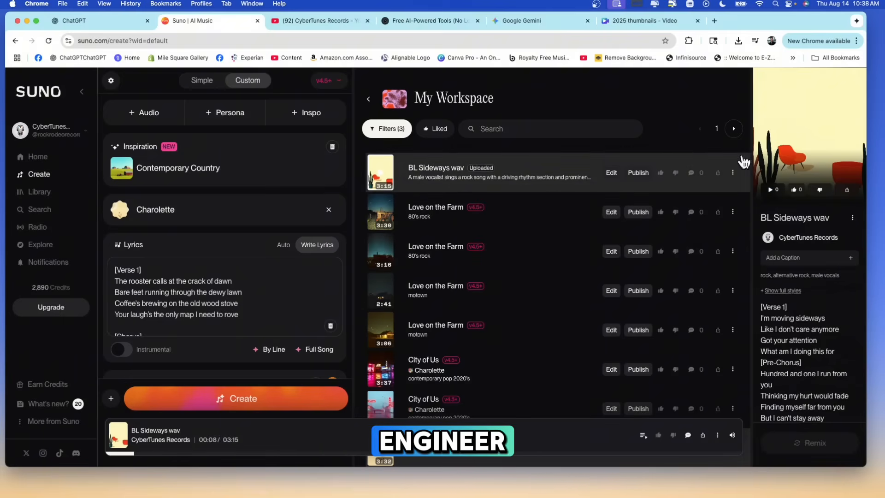
pyautogui.click(732, 172)
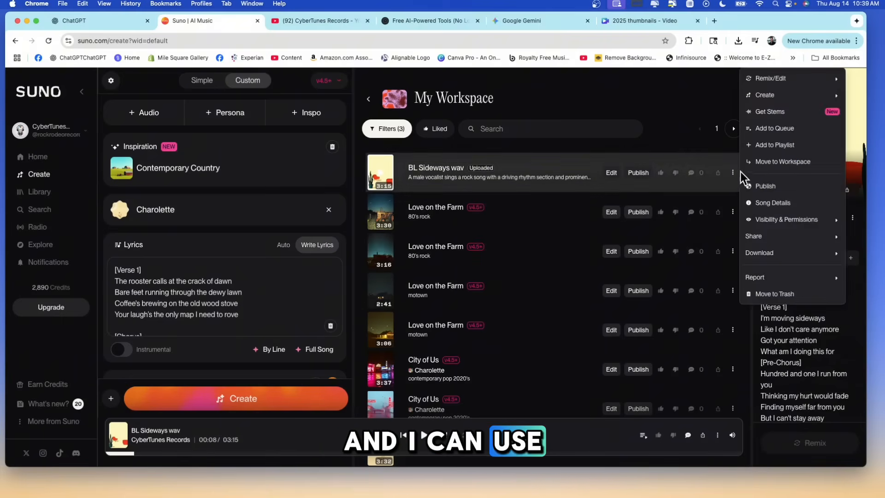
pyautogui.moveTo(787, 82)
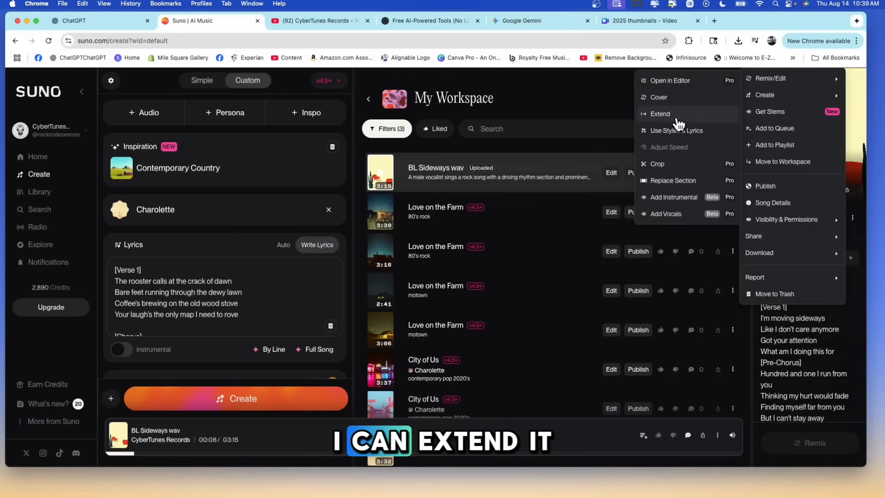
pyautogui.moveTo(765, 95)
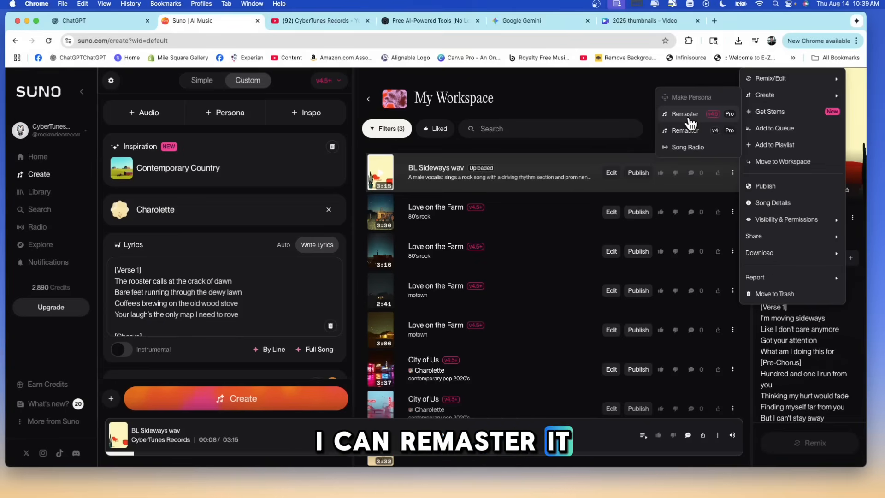
pyautogui.click(668, 98)
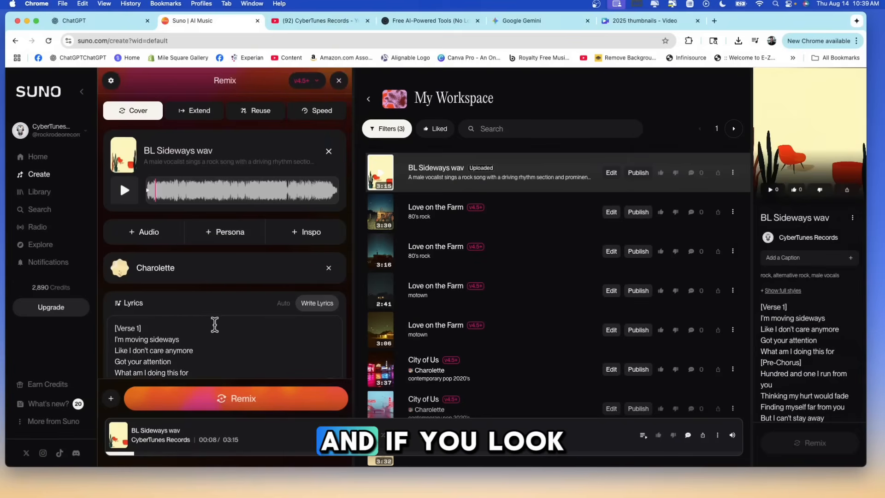
# Read through the lyrics extracted from "BL Sideways wav" in the cover's lyrics.
pyautogui.scroll(-2, 186, 332)
pyautogui.scroll(-4, 190, 332)
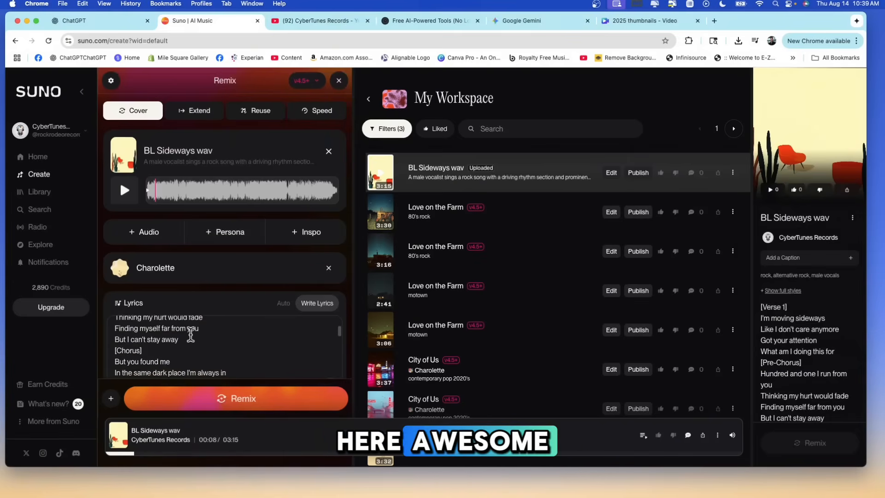
pyautogui.scroll(-6, 192, 332)
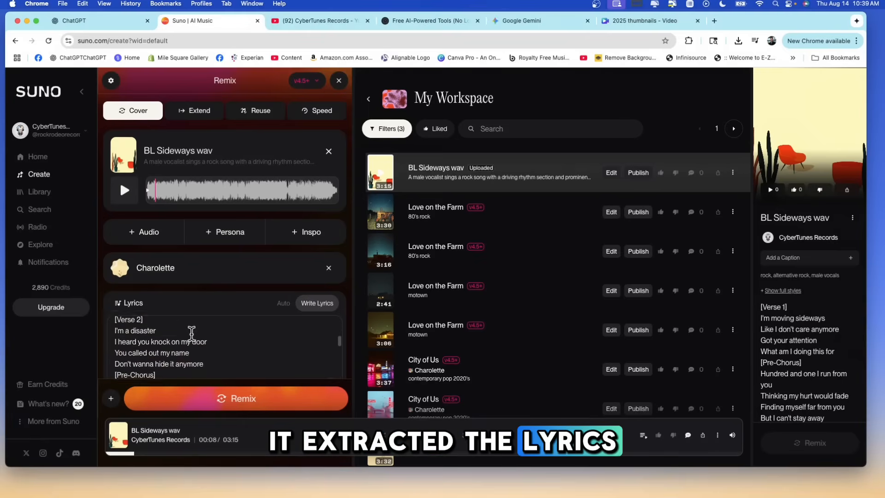
pyautogui.scroll(-8, 191, 332)
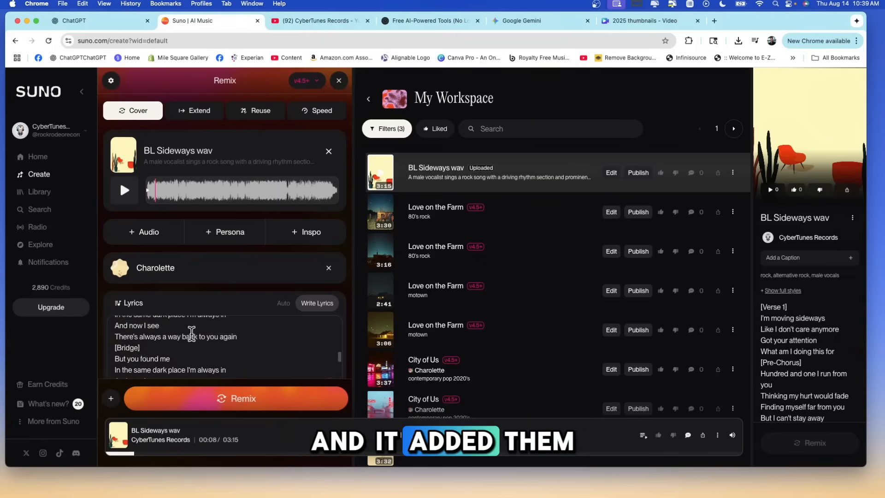
# Remove the persona from the cover, set its style to "80's synth wave rock", and generate the remixes.
pyautogui.scroll(-5, 309, 274)
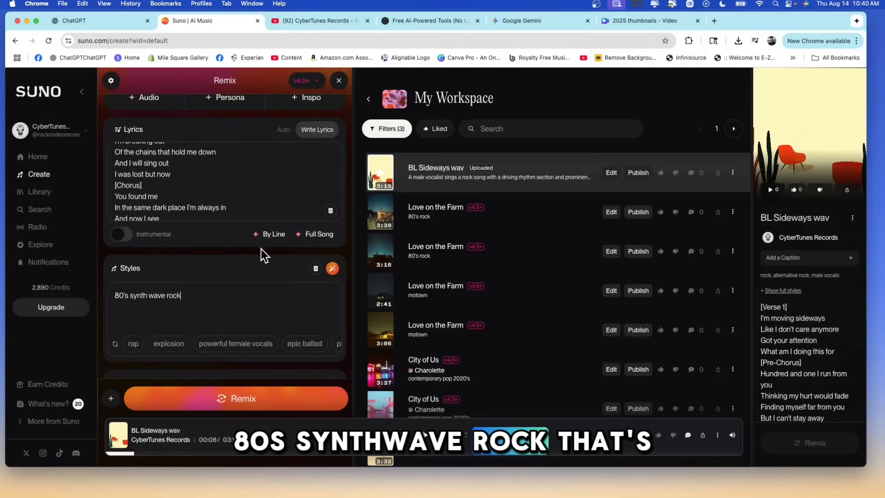
pyautogui.scroll(5, 199, 226)
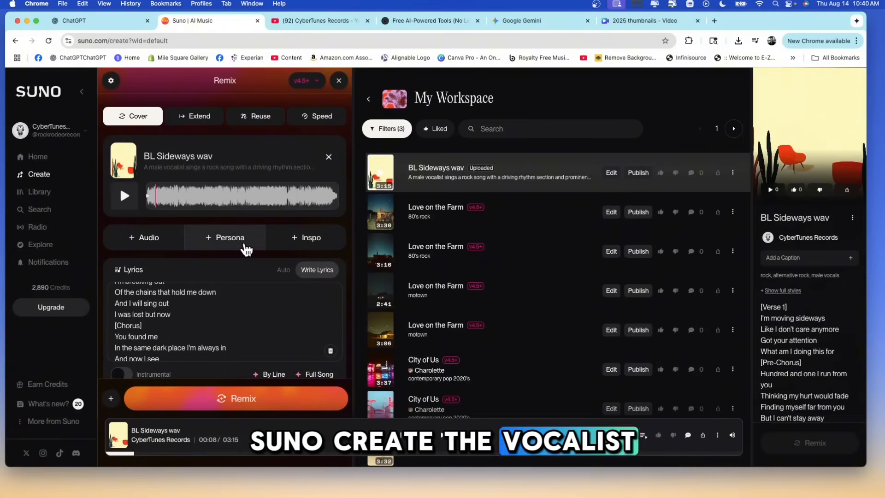
pyautogui.click(247, 249)
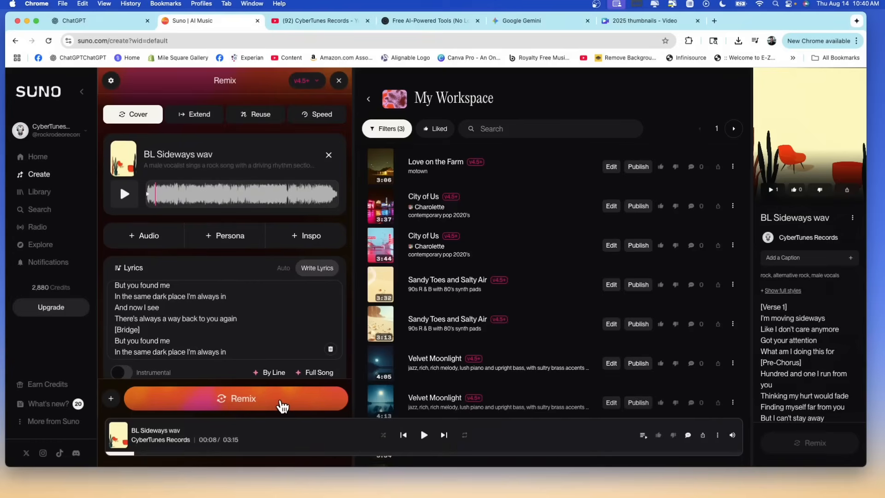
pyautogui.click(282, 404)
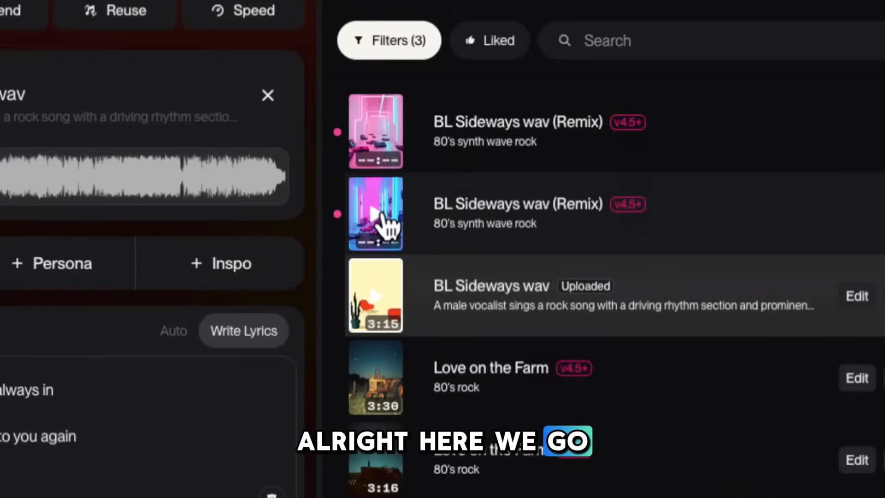
# Play the second-listed "BL Sideways wav (Remix)" while following the cover's lyrics.
pyautogui.click(387, 224)
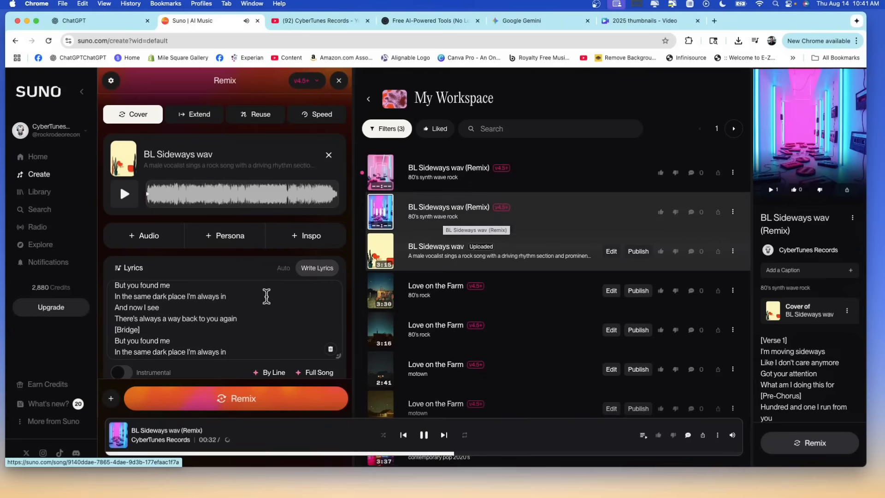
pyautogui.scroll(-3, 235, 304)
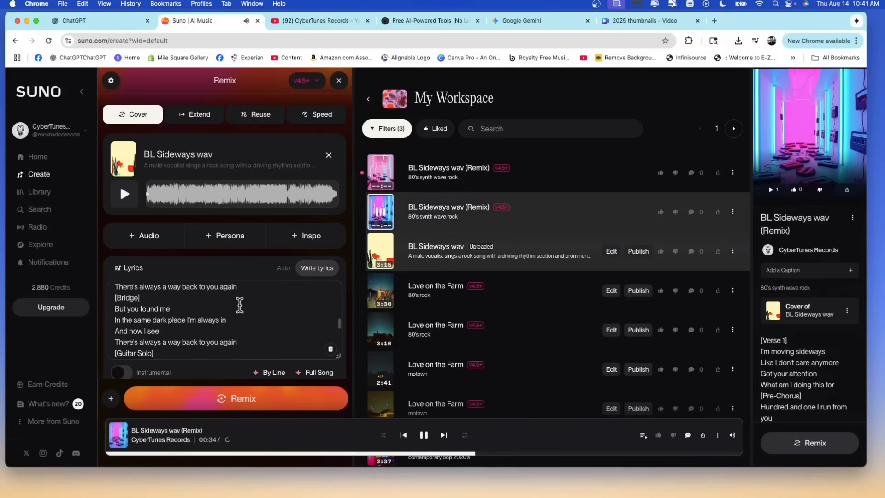
pyautogui.scroll(-3, 239, 304)
pyautogui.scroll(2, 239, 304)
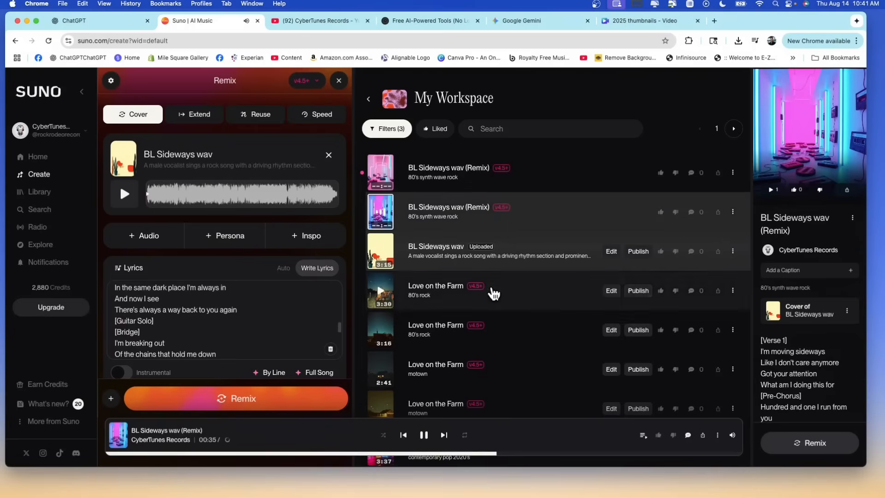